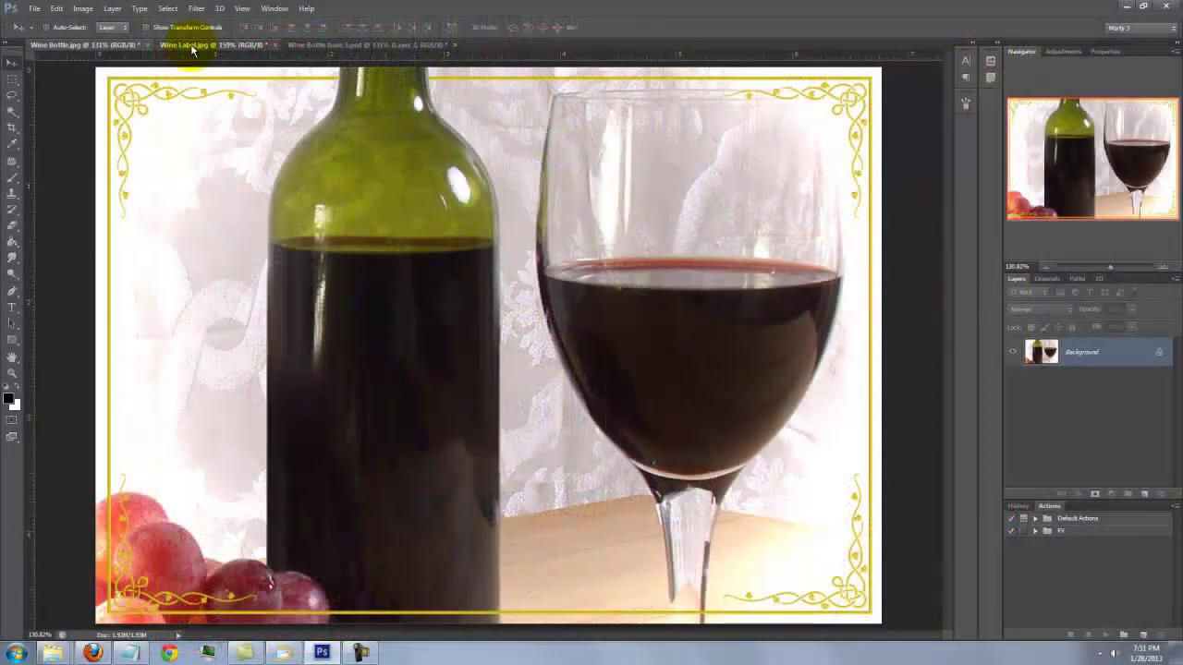
- Bring the Wine Label.jpg document to the front in Photoshop
click(192, 46)
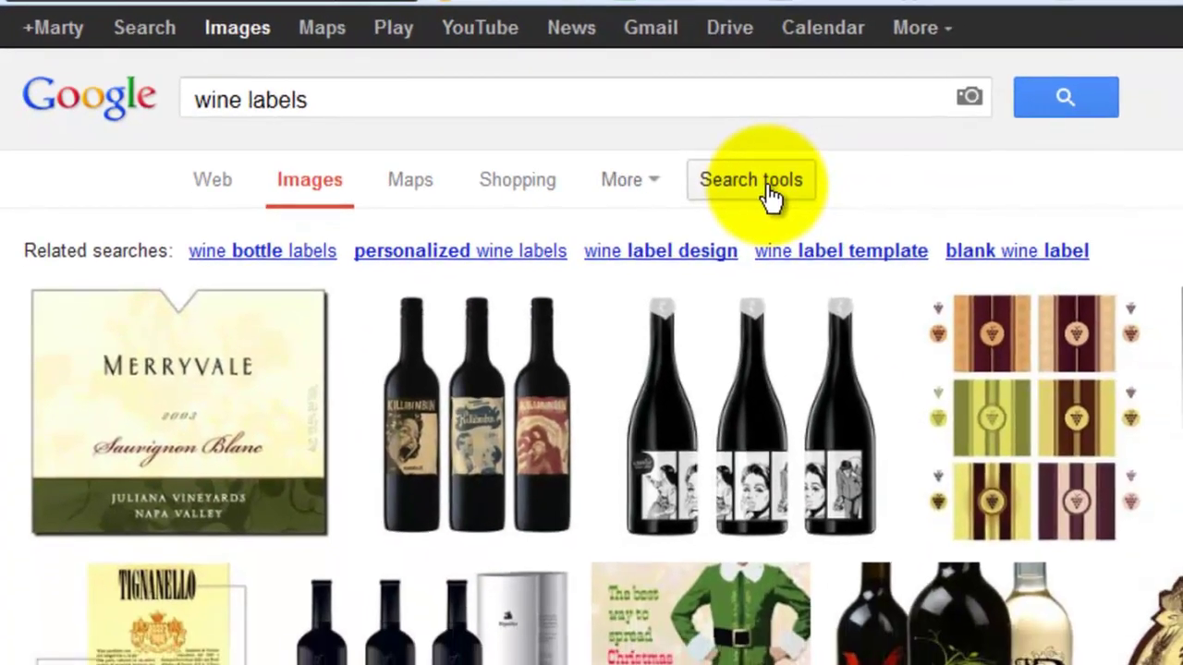
- Filter the Google Images wine label results to Large size
click(772, 194)
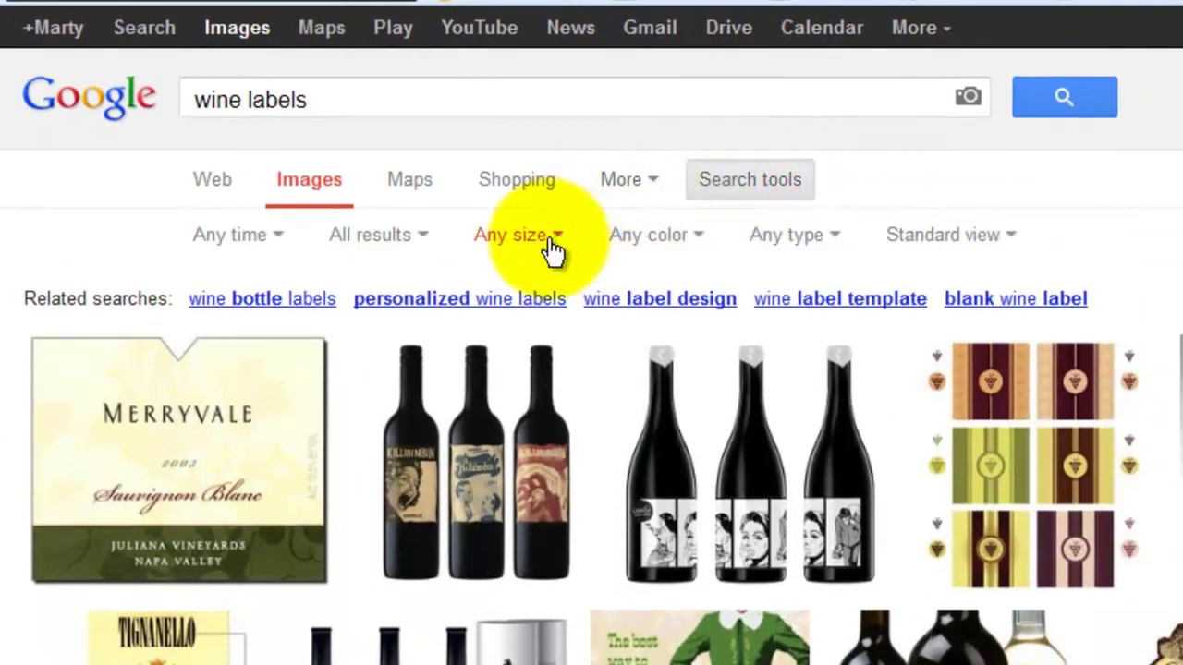
click(545, 238)
click(497, 331)
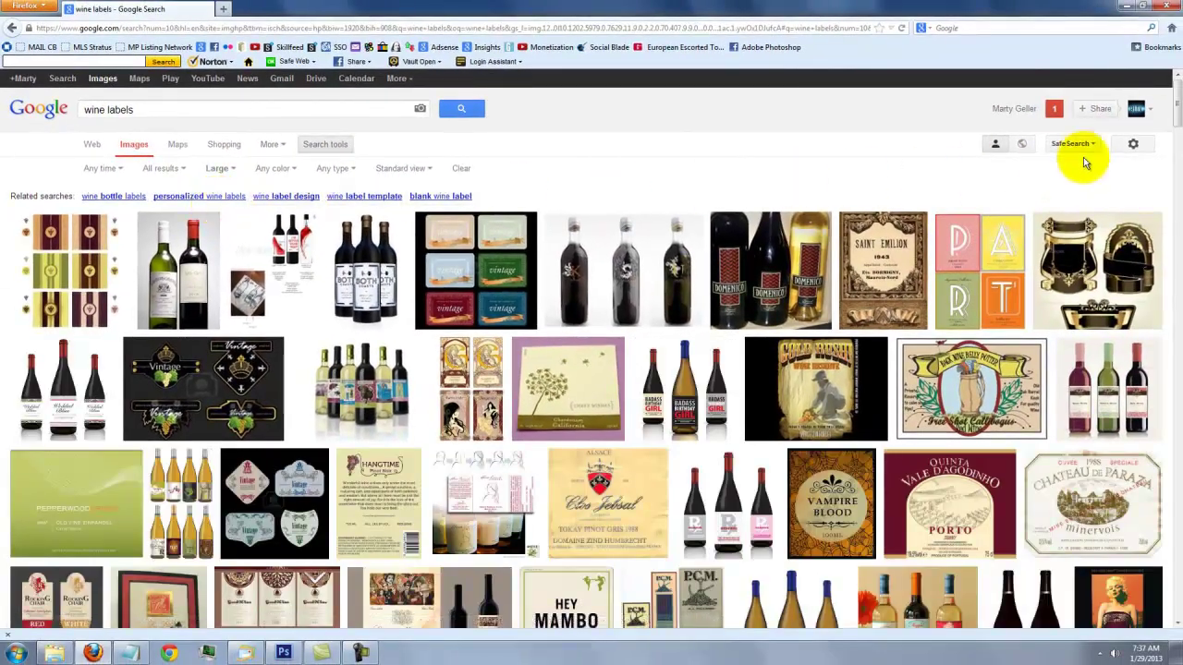
scroll(1177, 136, down, 3)
scroll(1177, 137, down, 5)
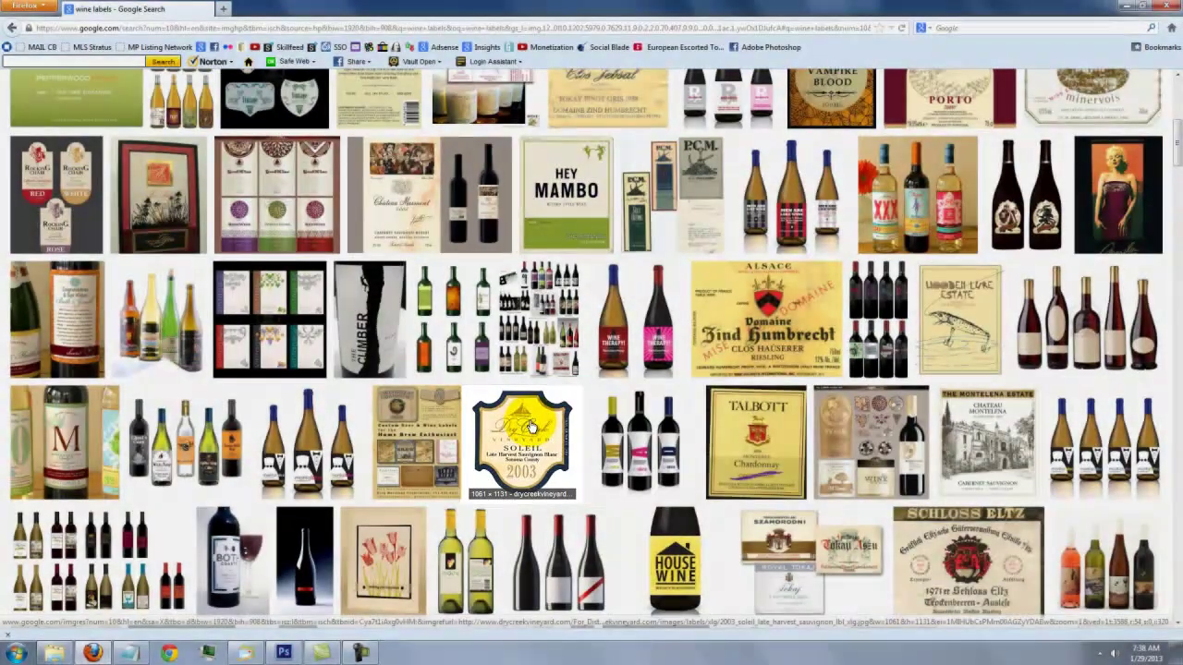
- Open the full-size Dry Creek Soleil label image and copy it
click(531, 427)
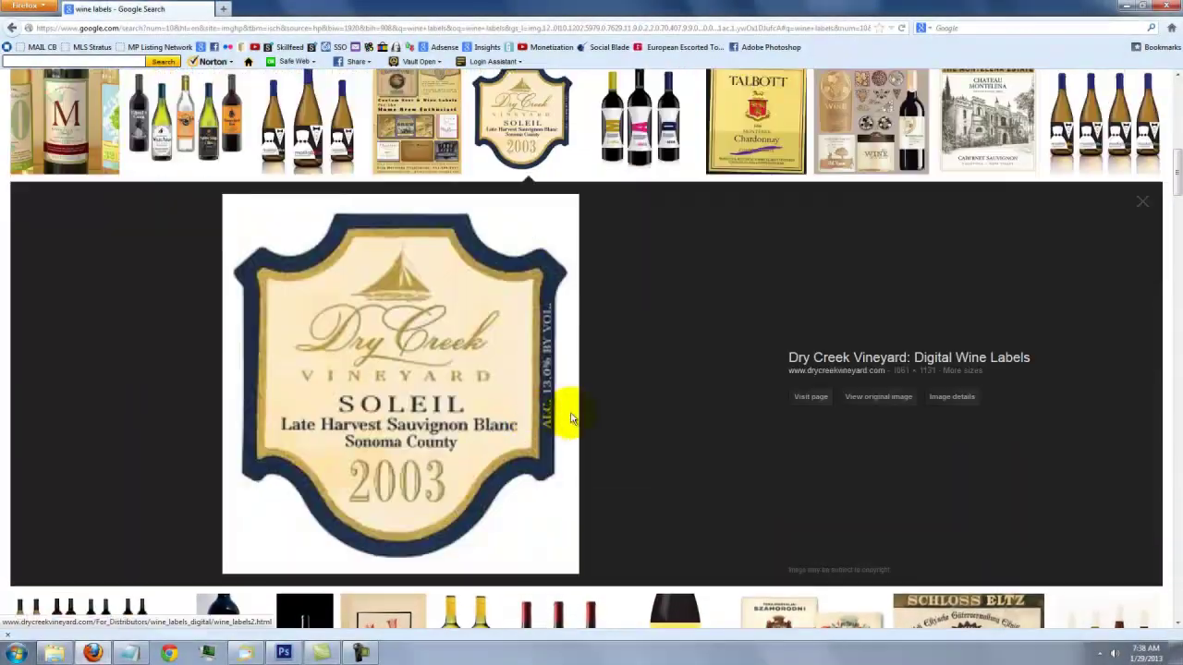
click(879, 398)
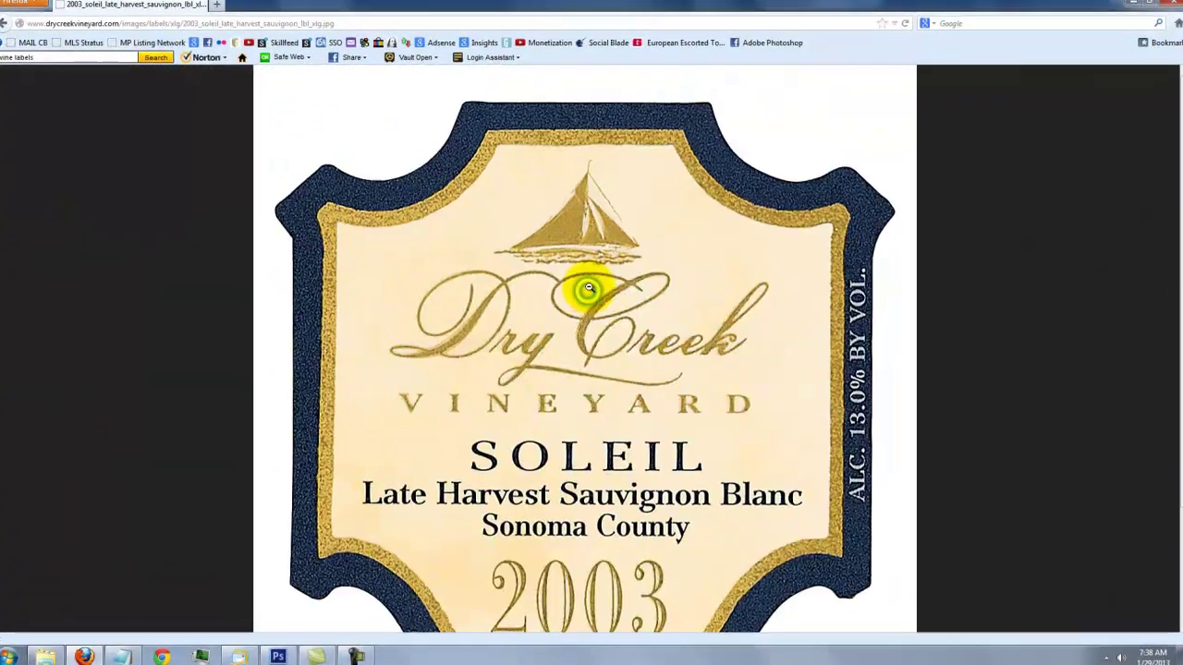
right_click(583, 270)
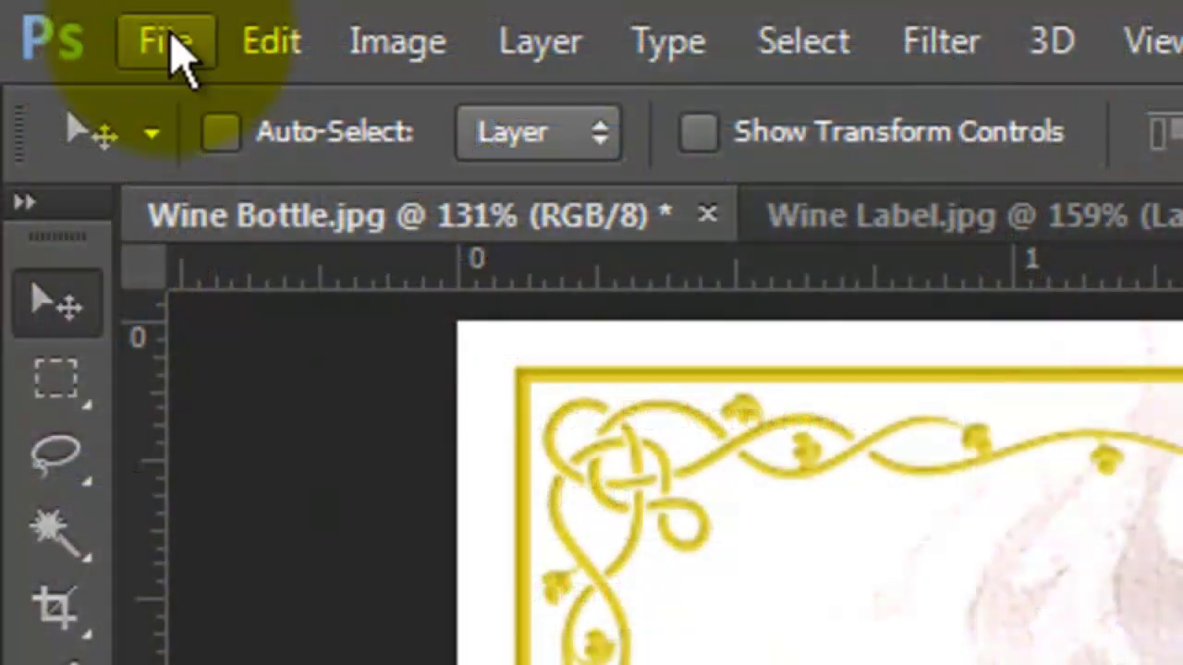
- Create a new document using the Clipboard preset size
click(176, 56)
click(191, 119)
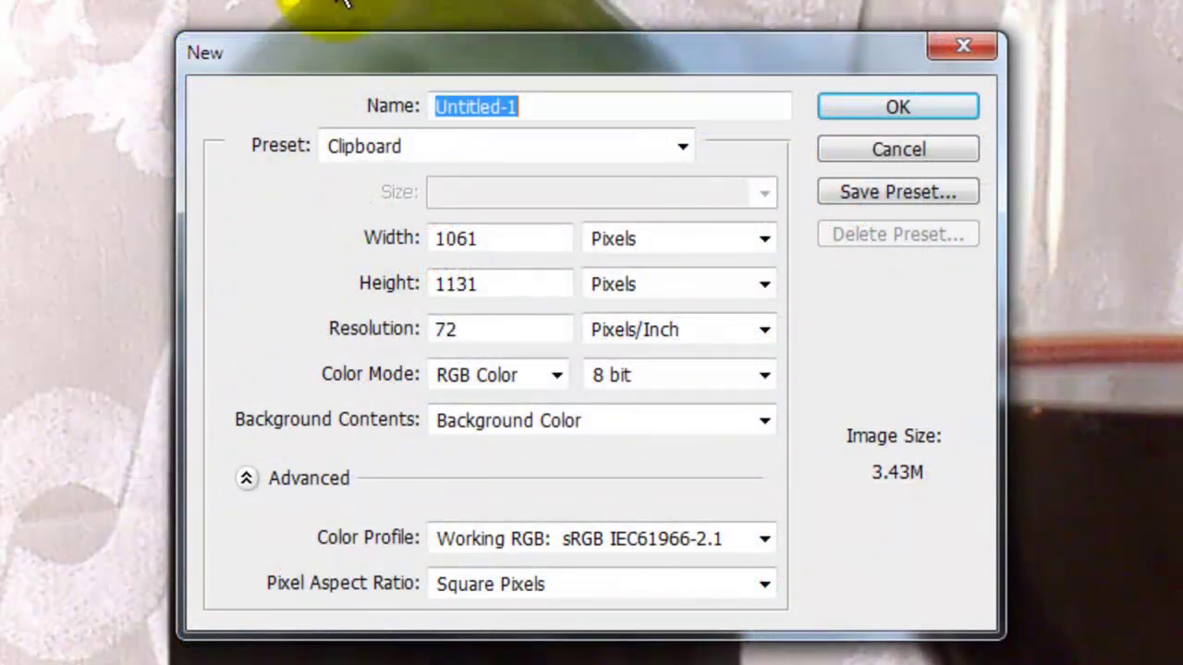
click(882, 109)
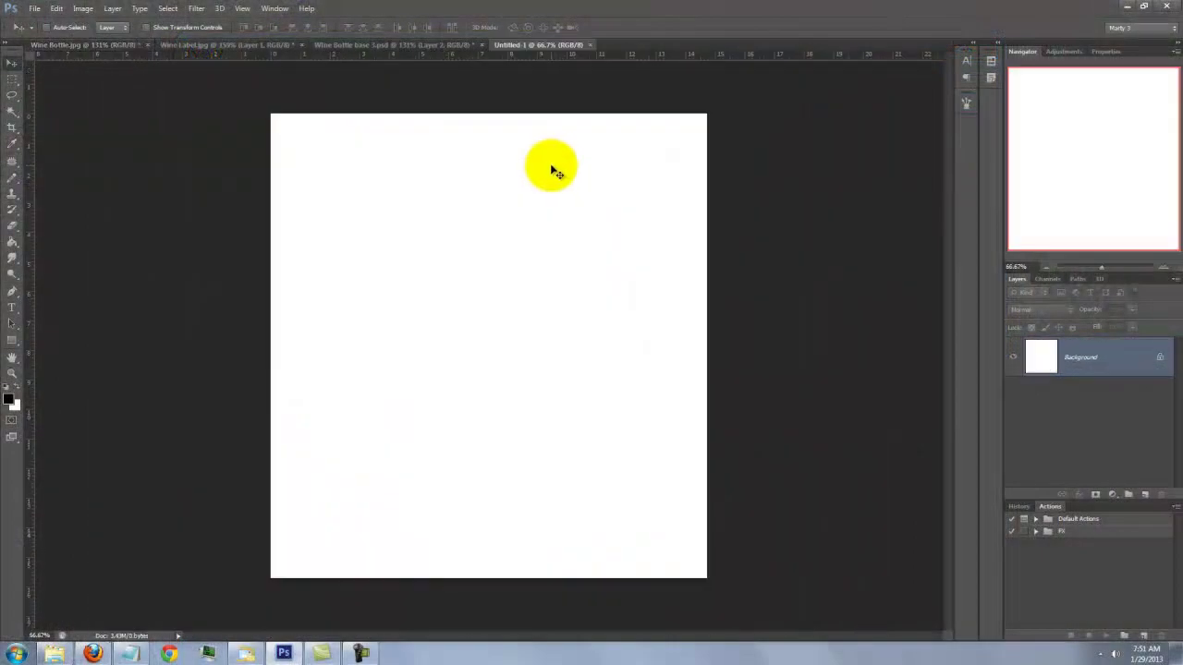
- Paste the Soleil label and merge it down onto the Background
key(ctrl+v)
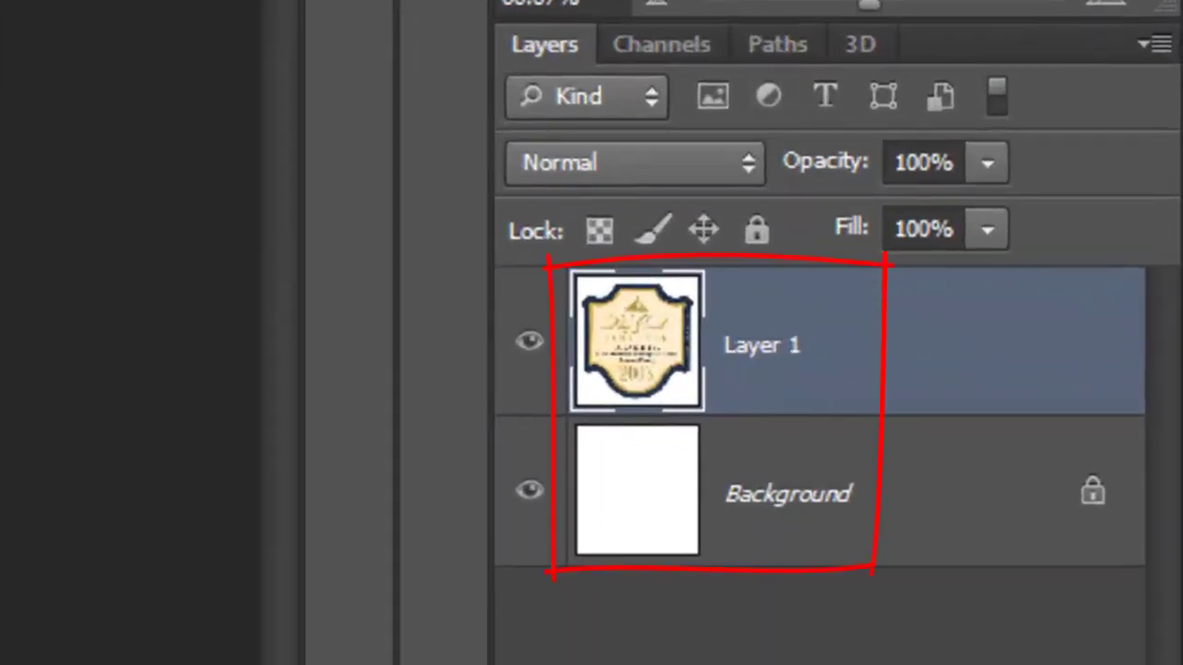
key(ctrl+e)
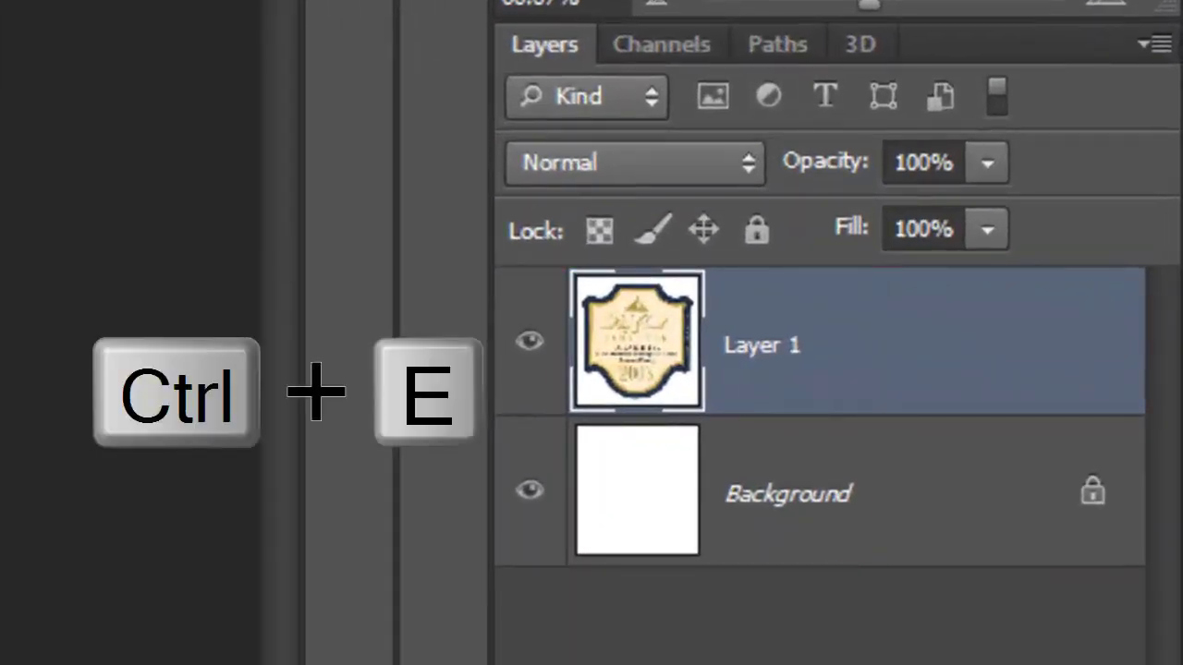
drag(342, 232, 580, 106)
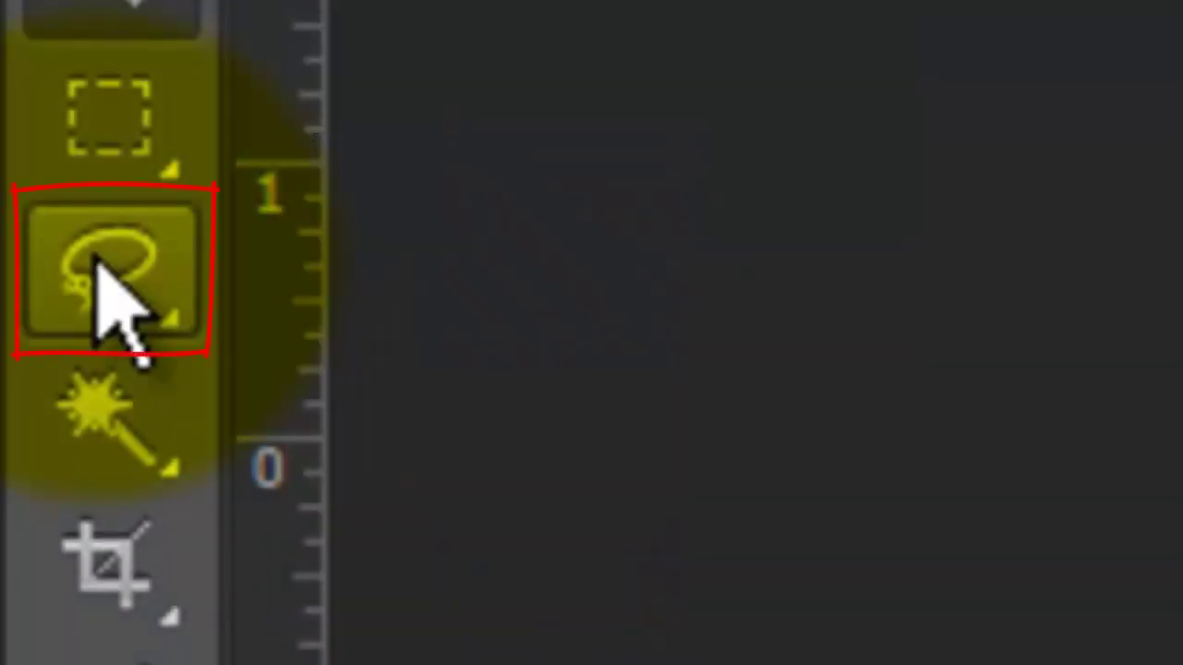
- Lasso the sailboat and erase it with a Content-Aware fill
right_click(98, 263)
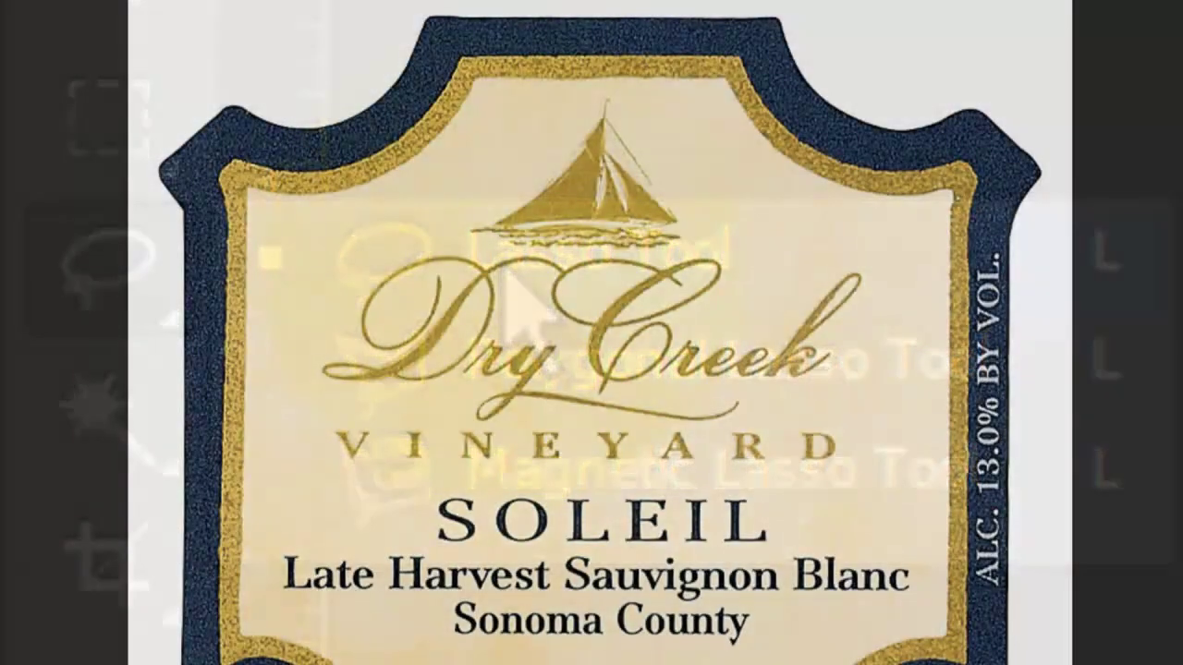
mouse_move(578, 102)
mouse_down()
mouse_move(536, 171)
mouse_move(460, 226)
mouse_move(472, 245)
mouse_move(648, 254)
mouse_move(692, 240)
mouse_move(625, 95)
mouse_move(550, 109)
mouse_up()
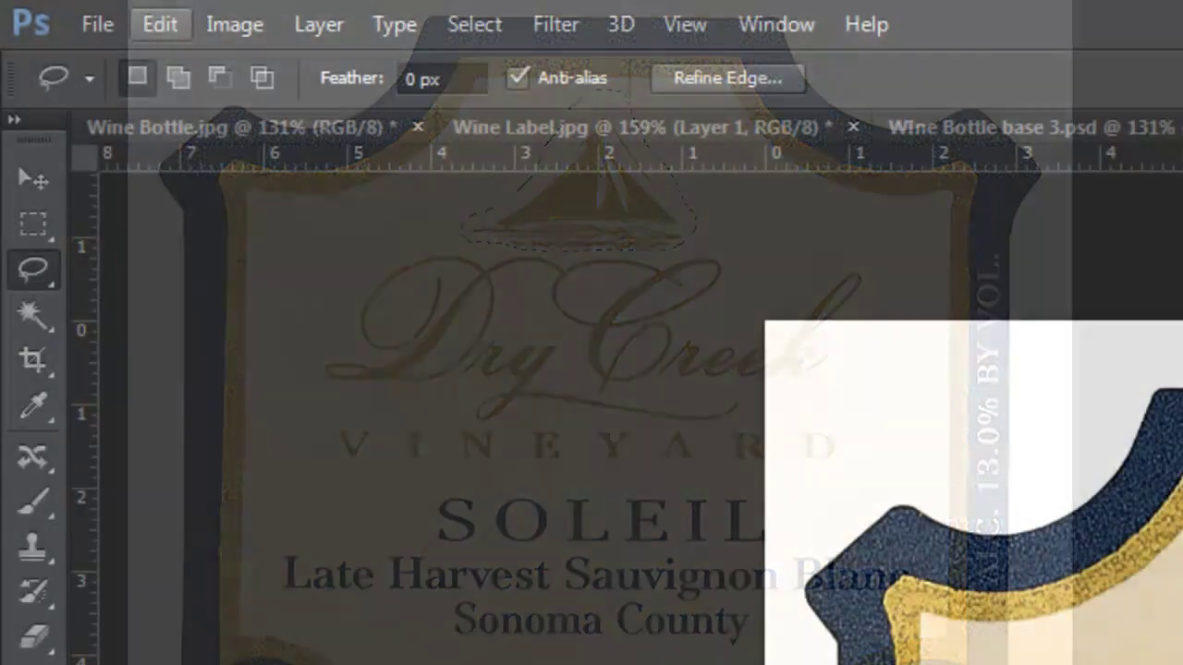
click(155, 26)
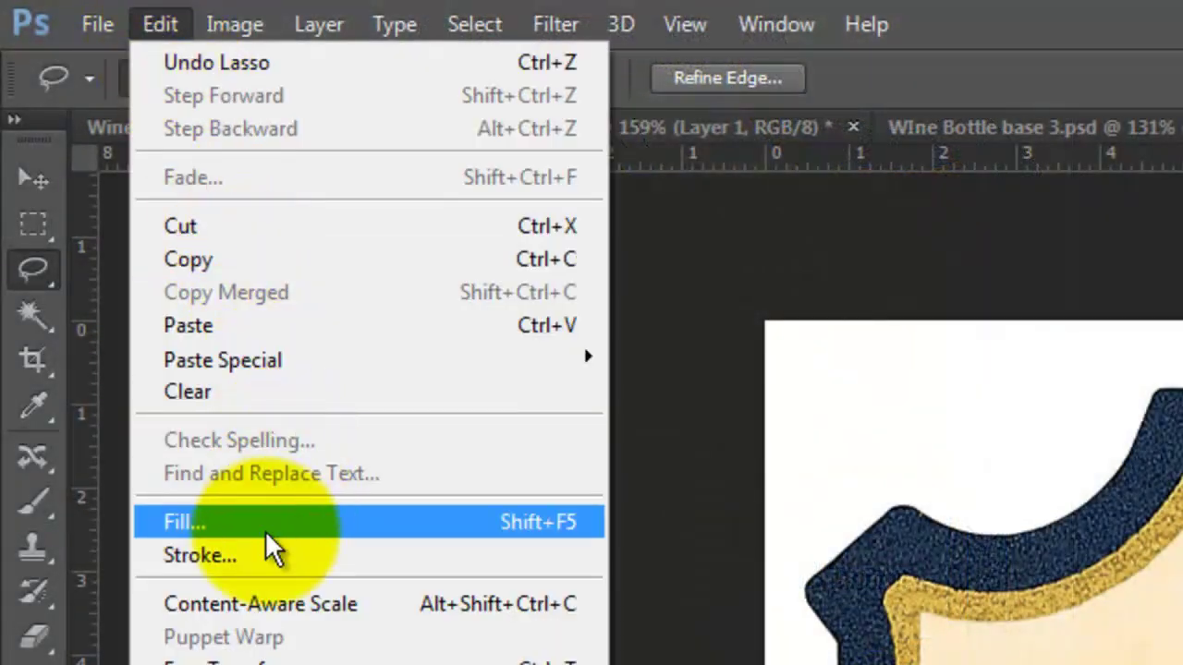
click(265, 529)
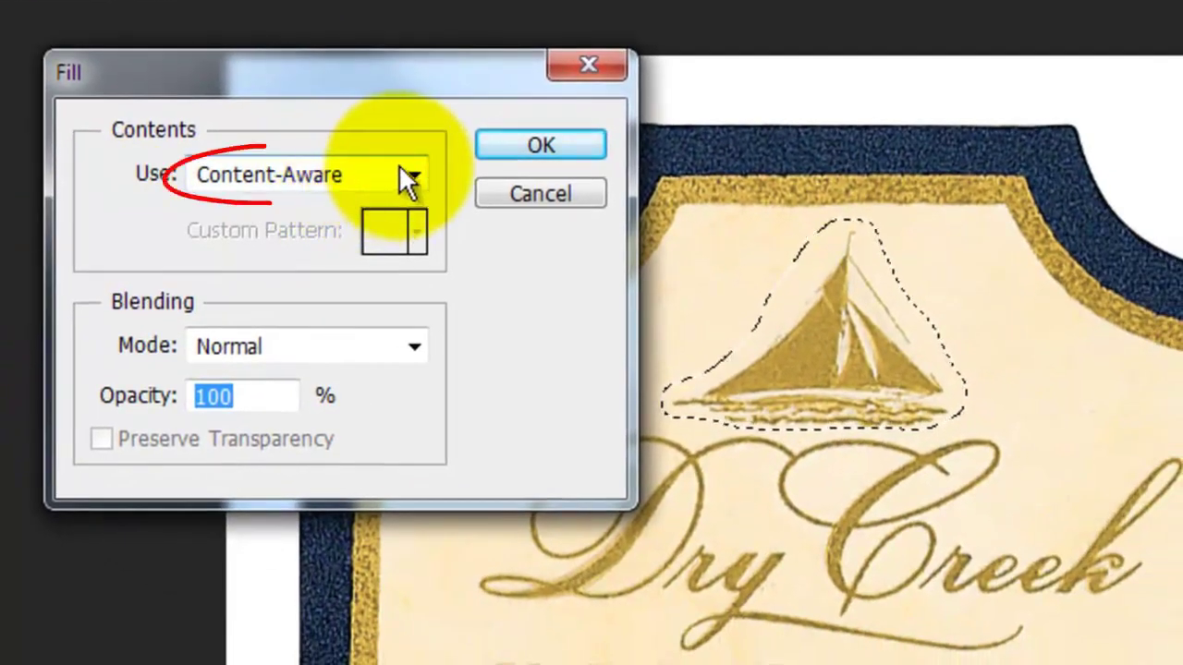
click(413, 178)
click(399, 174)
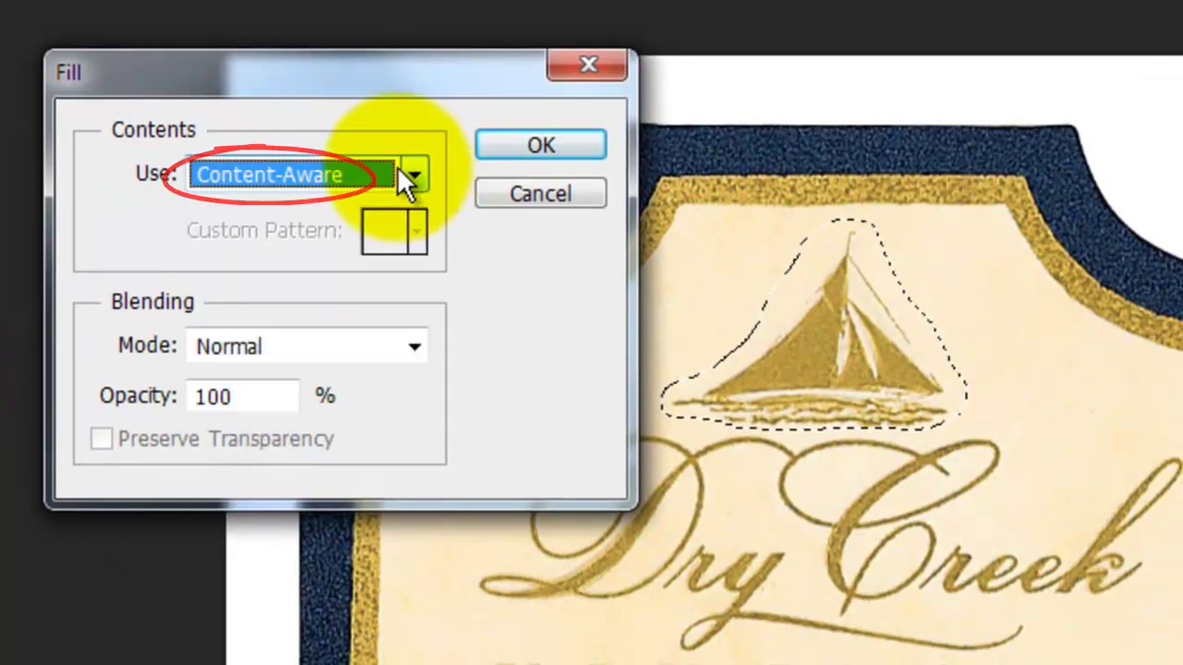
click(540, 145)
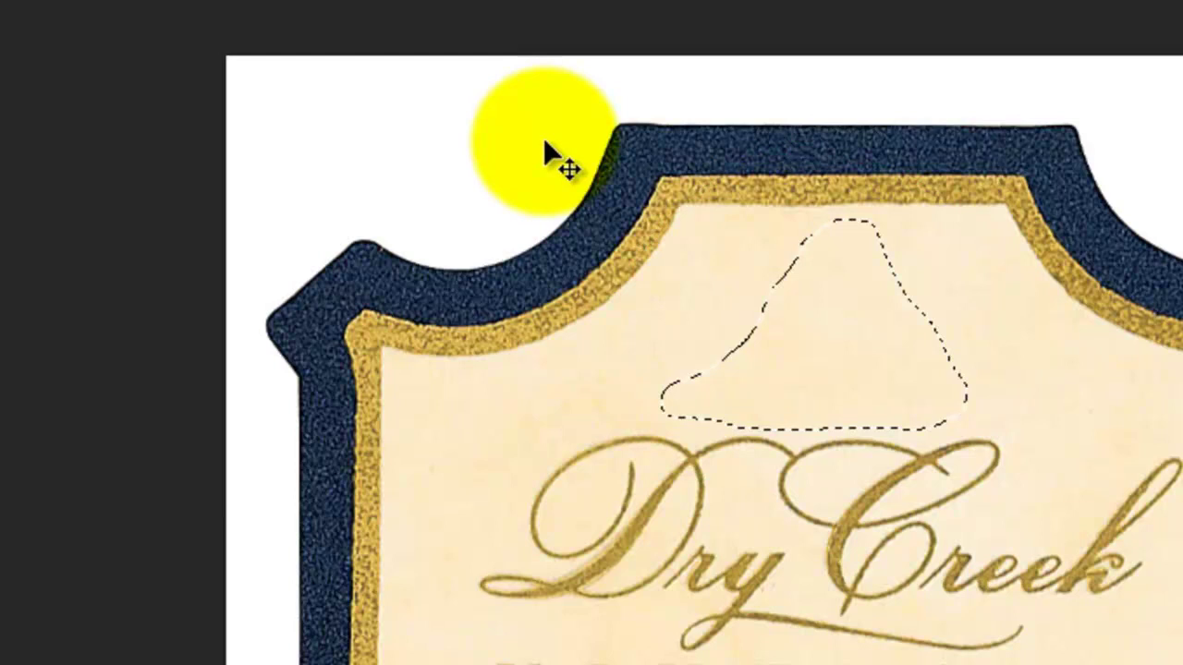
key(ctrl+d)
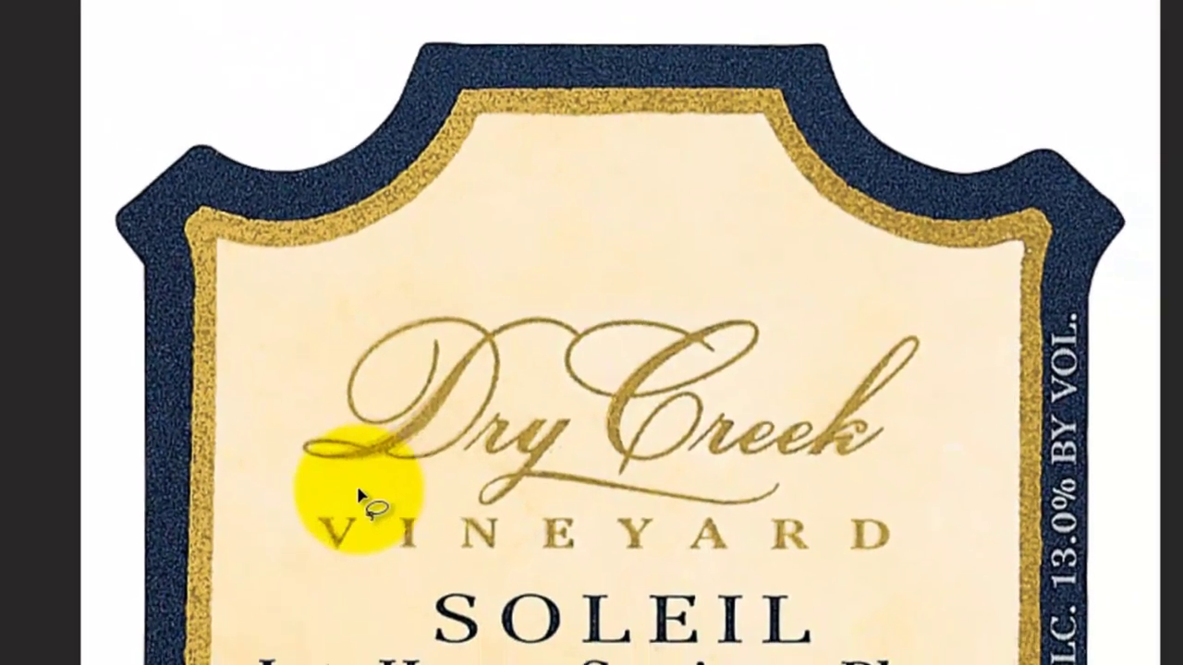
- Erase the word VINEYARD and the Dry Creek script with Content-Aware fills
mouse_move(321, 483)
mouse_down()
mouse_move(276, 510)
mouse_move(581, 545)
mouse_move(852, 539)
mouse_move(749, 499)
mouse_move(321, 482)
mouse_up()
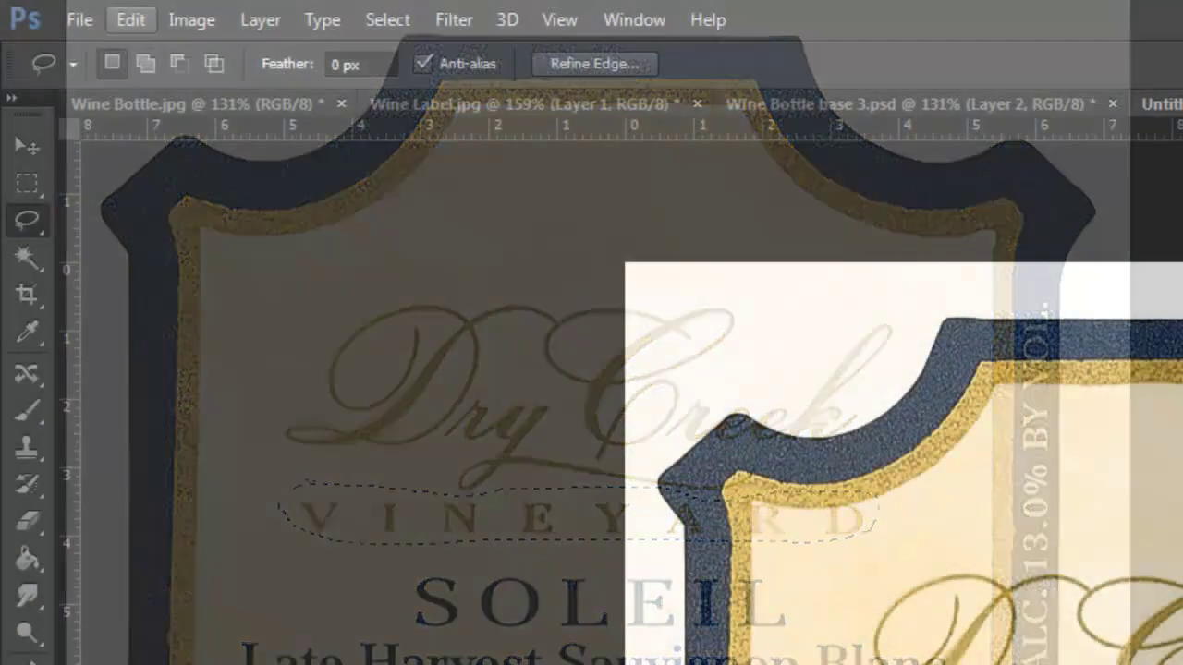
click(130, 20)
click(184, 423)
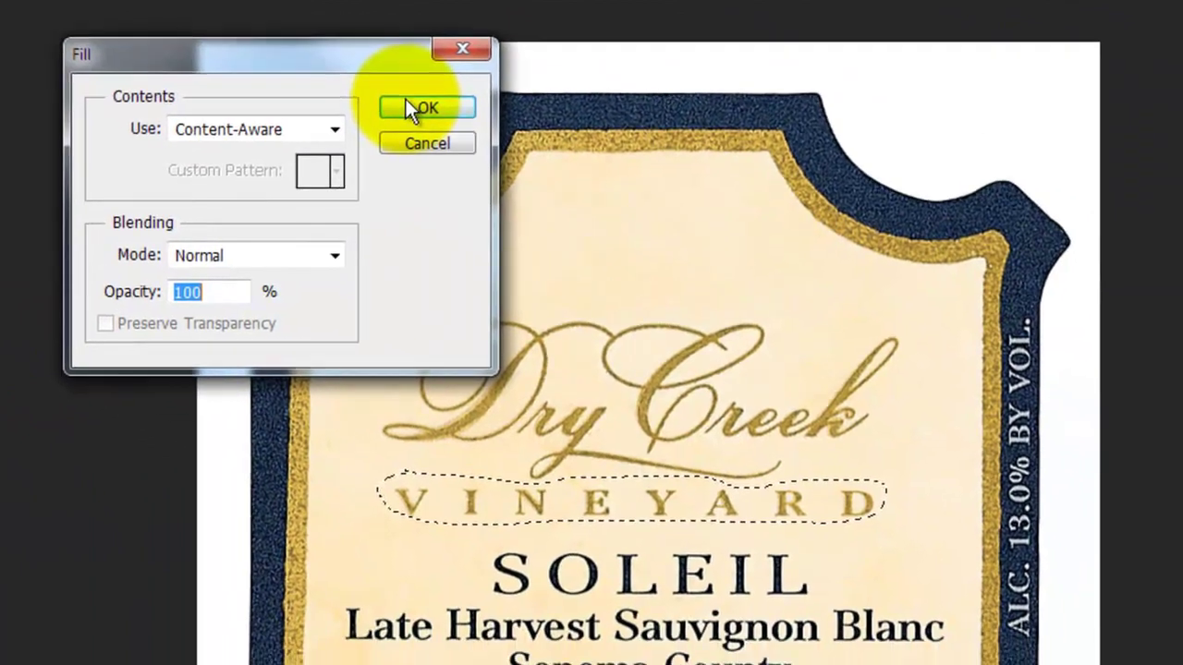
click(883, 336)
key(ctrl+d)
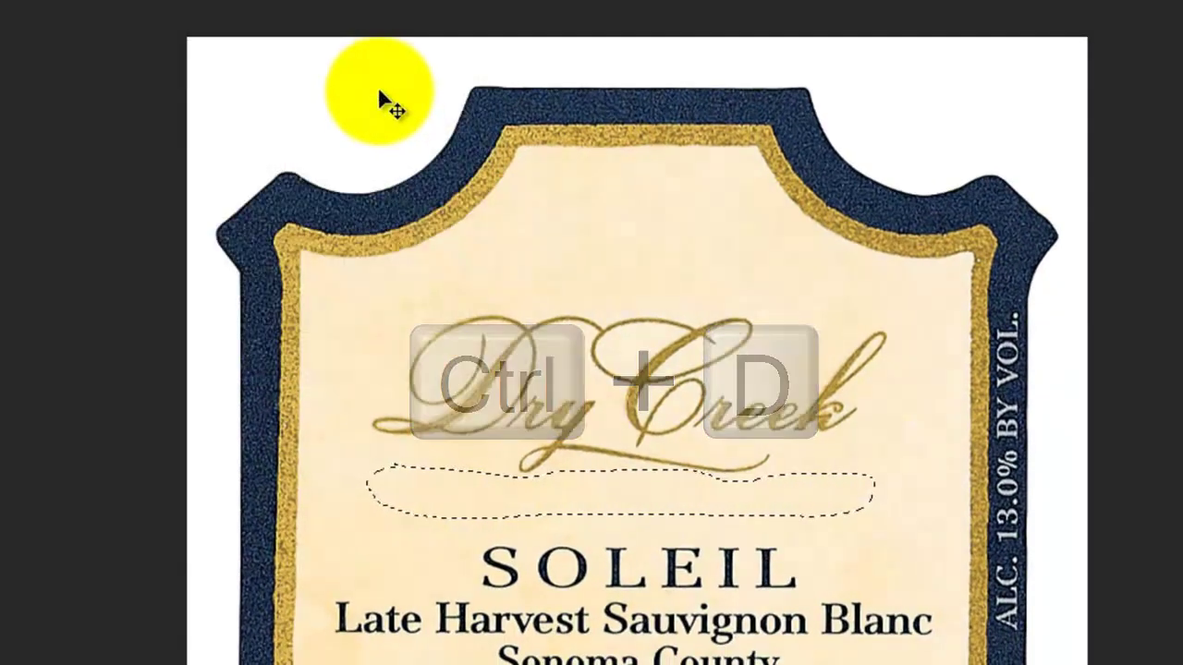
mouse_move(459, 294)
mouse_down()
mouse_move(349, 442)
mouse_move(500, 497)
mouse_move(810, 461)
mouse_move(877, 411)
mouse_move(906, 313)
mouse_move(786, 359)
mouse_move(648, 299)
mouse_move(462, 299)
mouse_up()
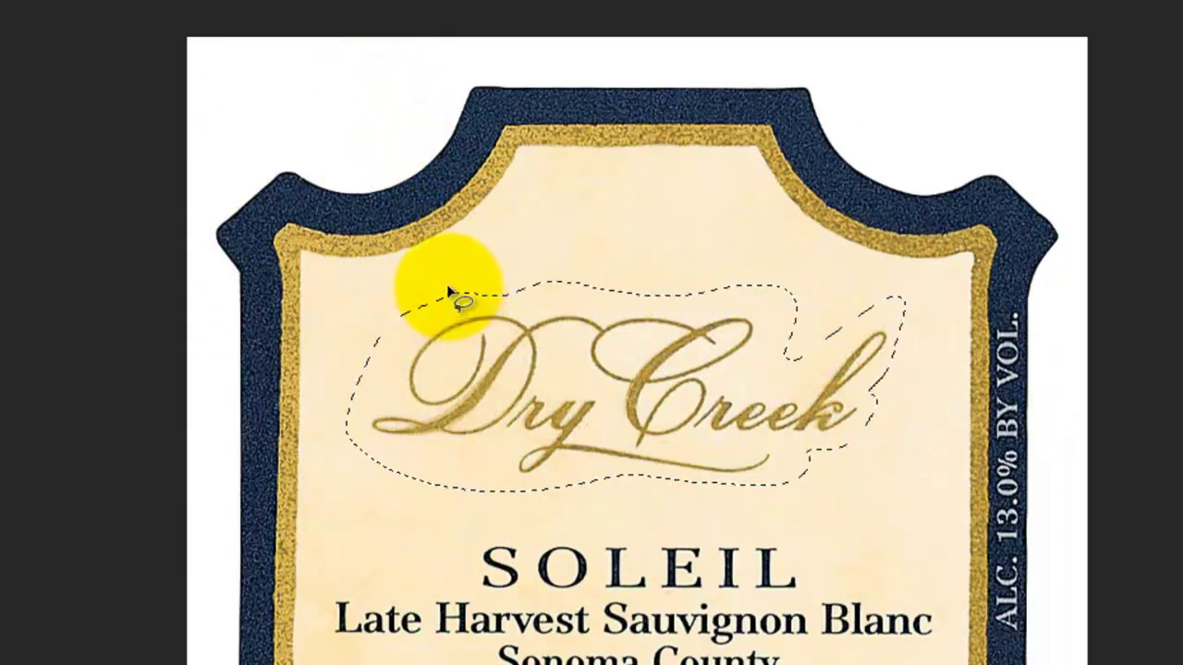
key(shift+BackSpace)
click(401, 105)
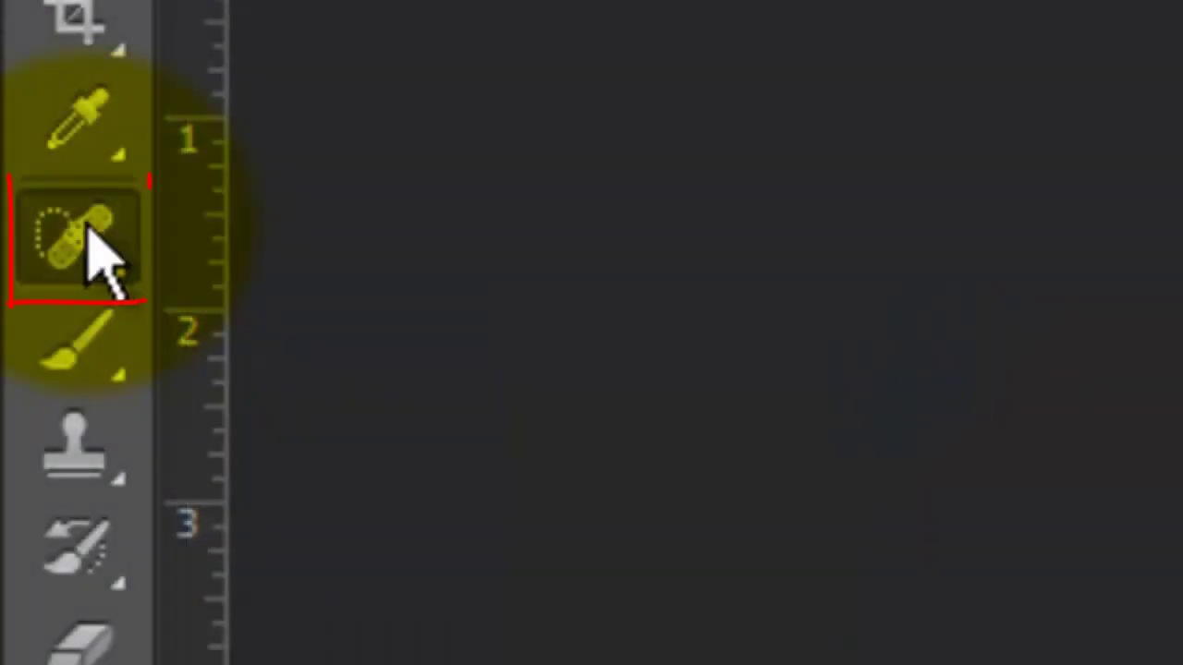
- Move the text under SOLEIL up into the empty area with the Content-Aware Move Tool
right_click(97, 245)
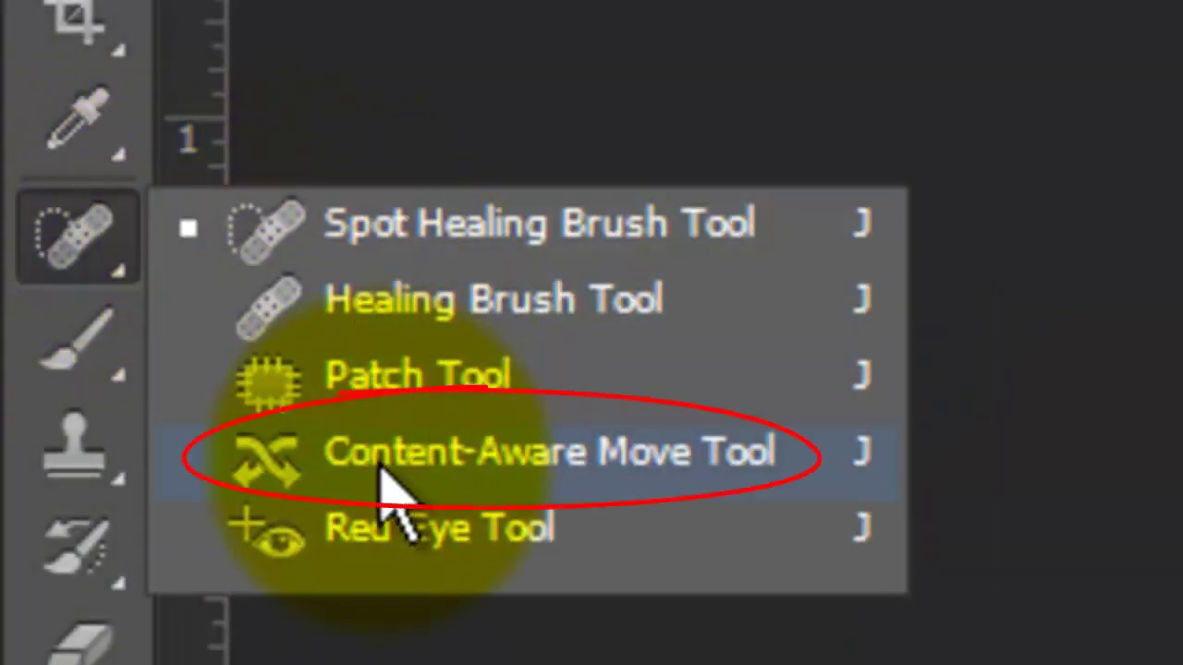
click(393, 482)
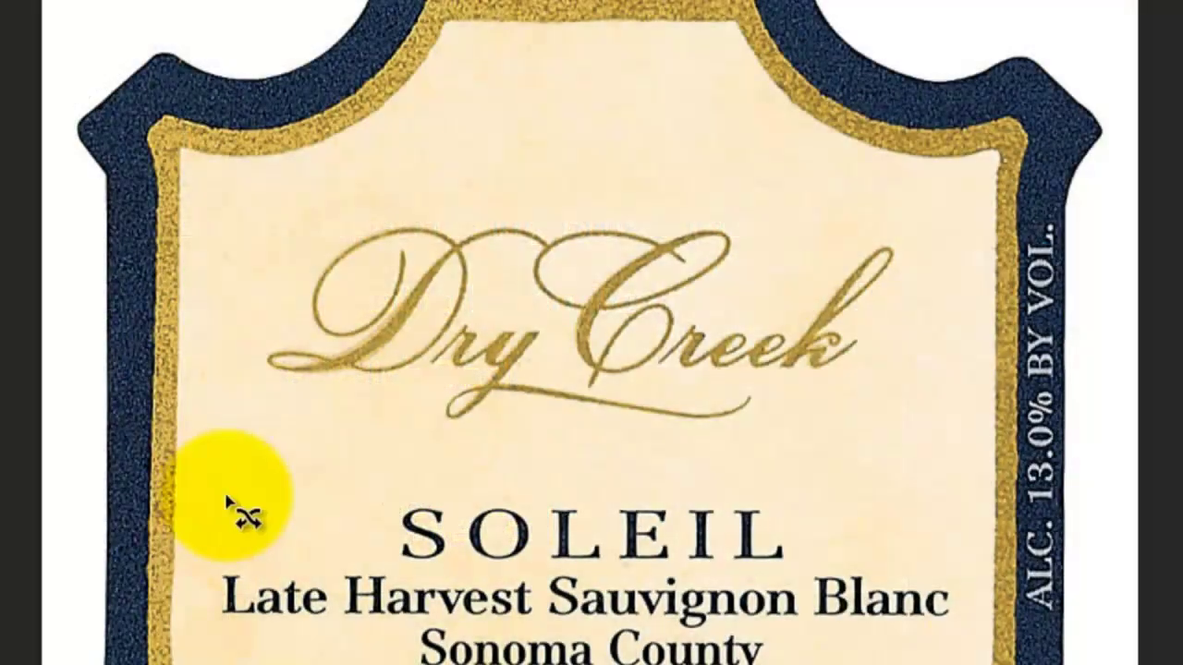
mouse_move(239, 499)
mouse_down()
mouse_move(947, 499)
mouse_move(947, 448)
mouse_move(880, 436)
mouse_move(224, 427)
mouse_move(238, 502)
mouse_up()
mouse_move(422, 483)
mouse_down()
mouse_move(613, 453)
mouse_move(613, 388)
mouse_move(647, 351)
mouse_move(638, 248)
mouse_up()
key(ctrl+d)
- Shift the faint leftover remnants upward to blend them away
mouse_move(263, 242)
mouse_down()
mouse_move(795, 296)
mouse_move(268, 235)
mouse_up()
drag(520, 283, 511, 228)
key(ctrl+d)
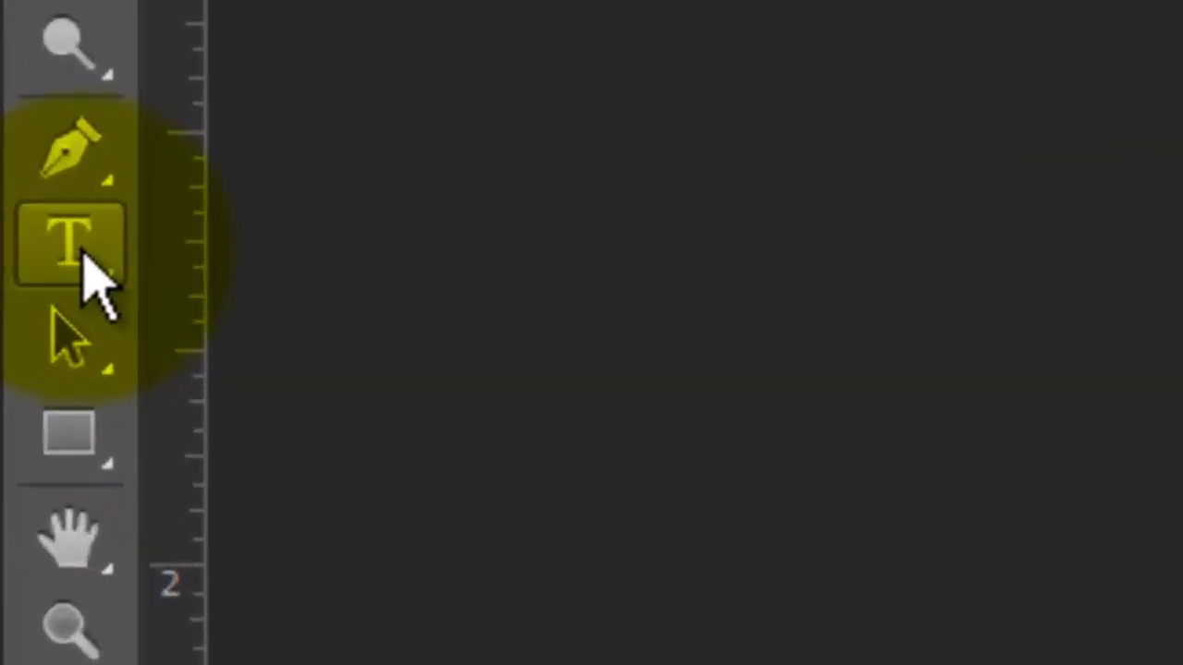
- Type BLUE LIGHTNING at the label top in Birch Std, colour #30220E
click(13, 311)
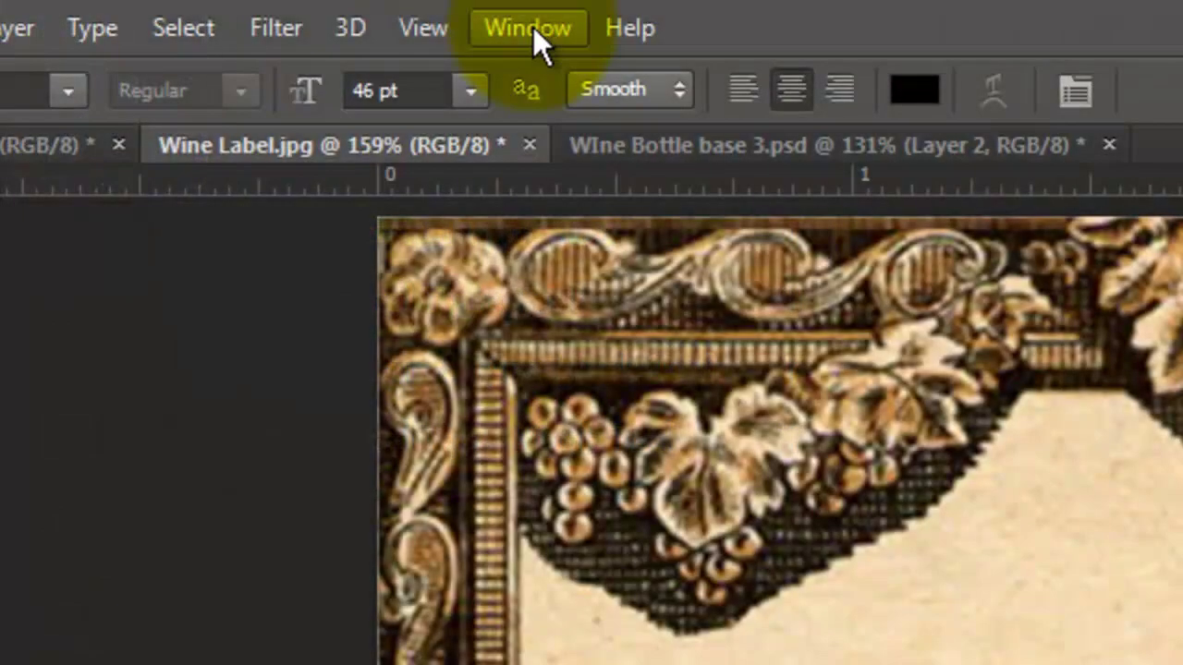
click(533, 27)
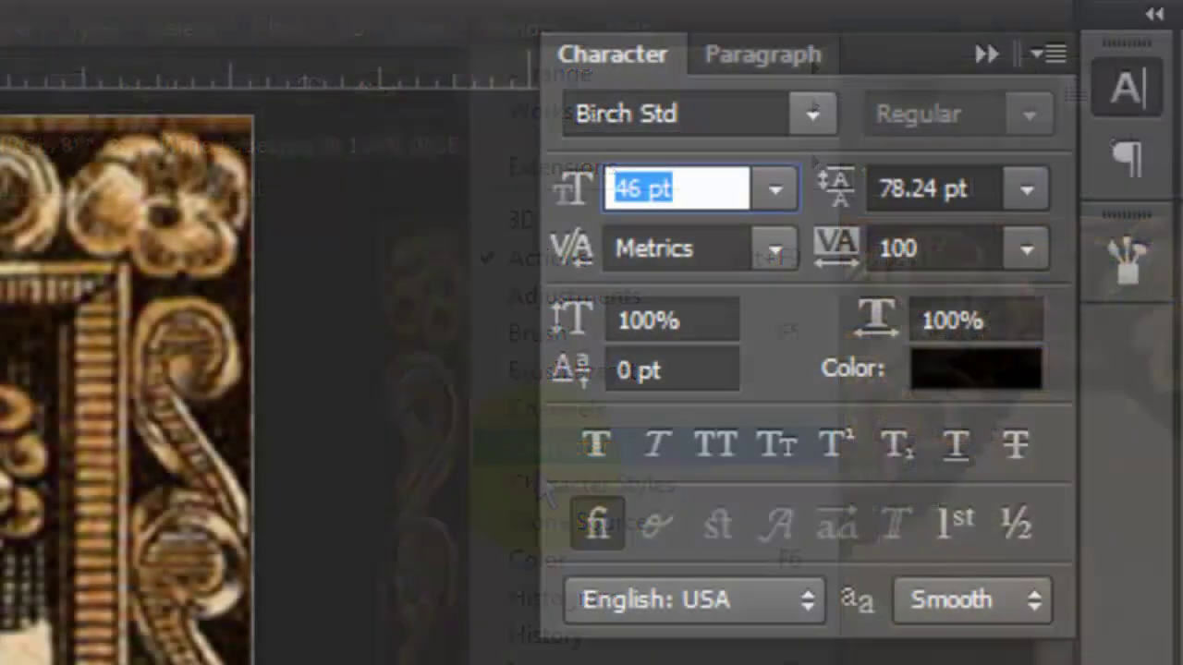
click(813, 115)
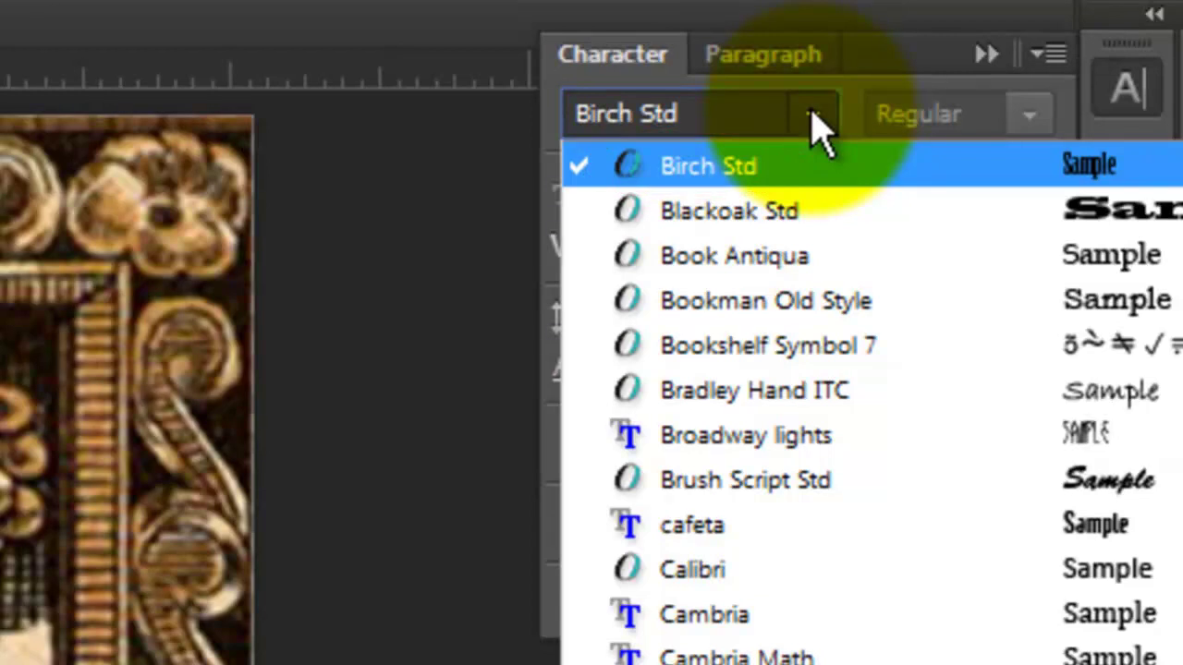
click(813, 115)
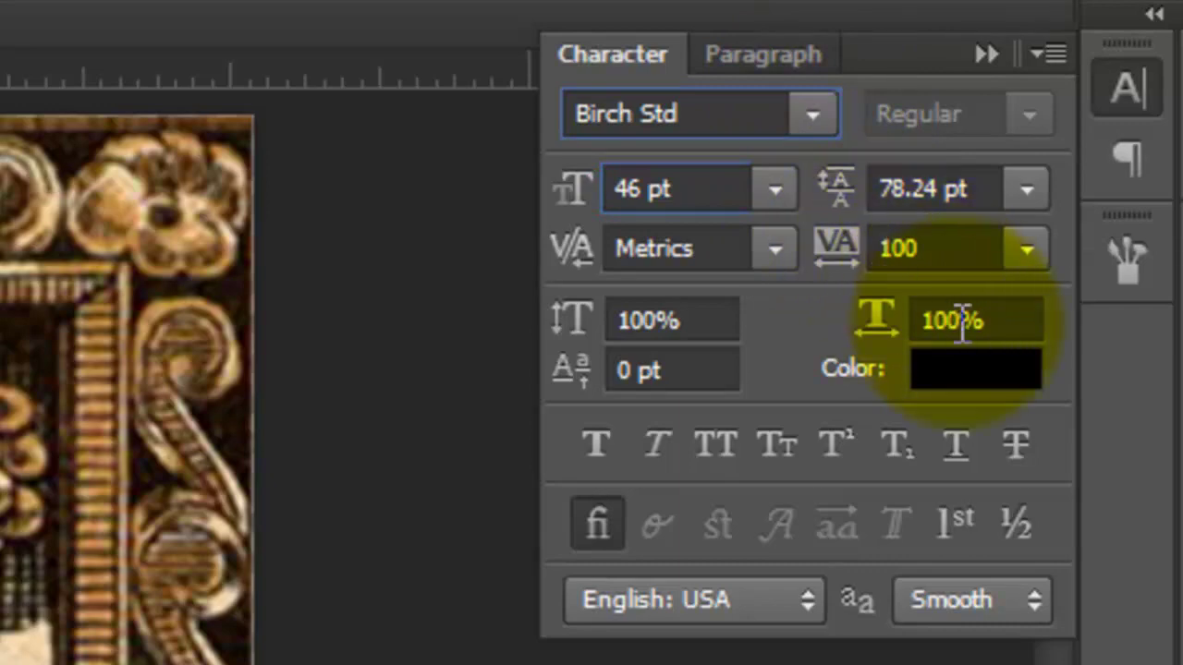
click(980, 379)
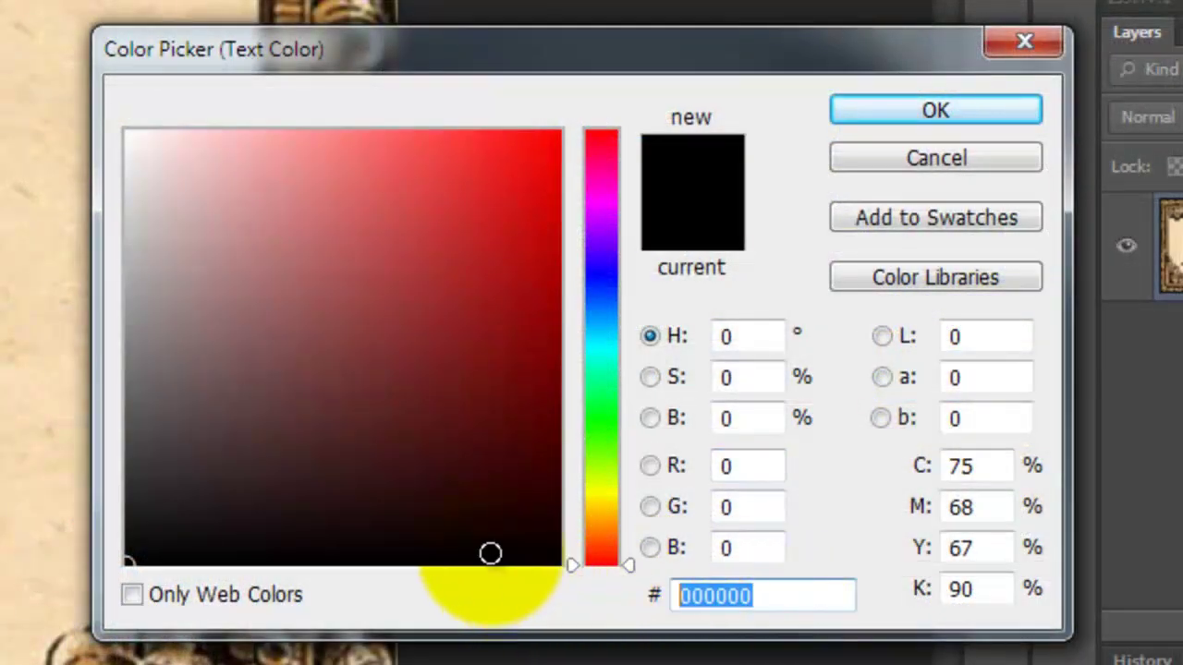
text(3)
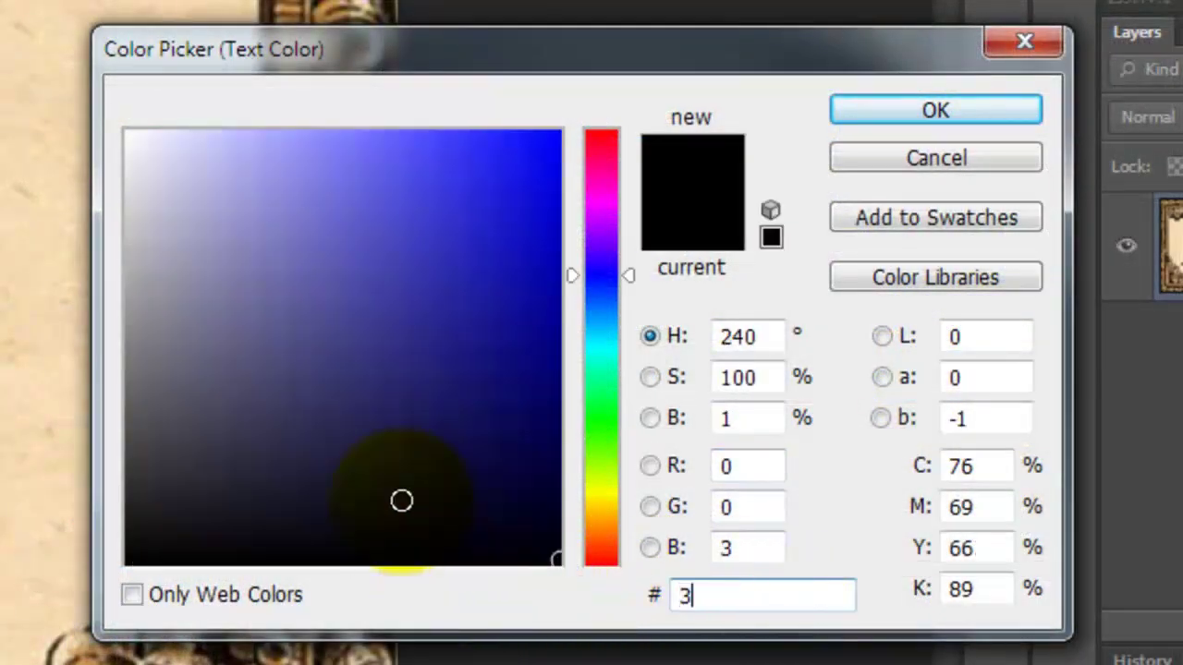
text(0220E)
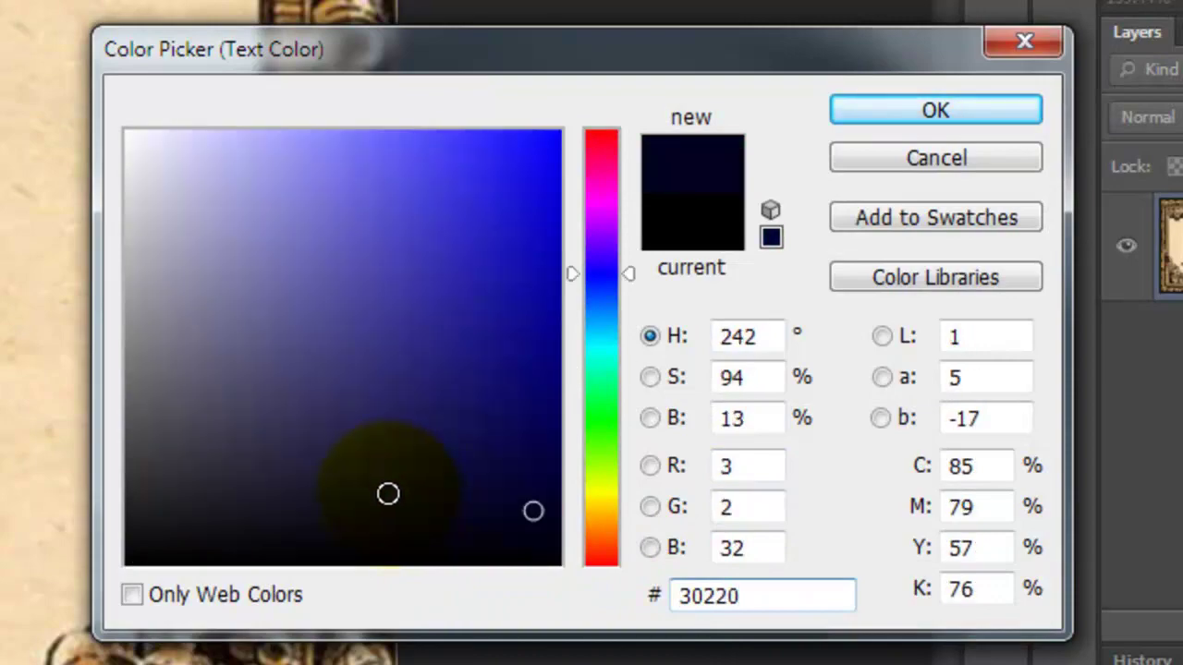
click(935, 110)
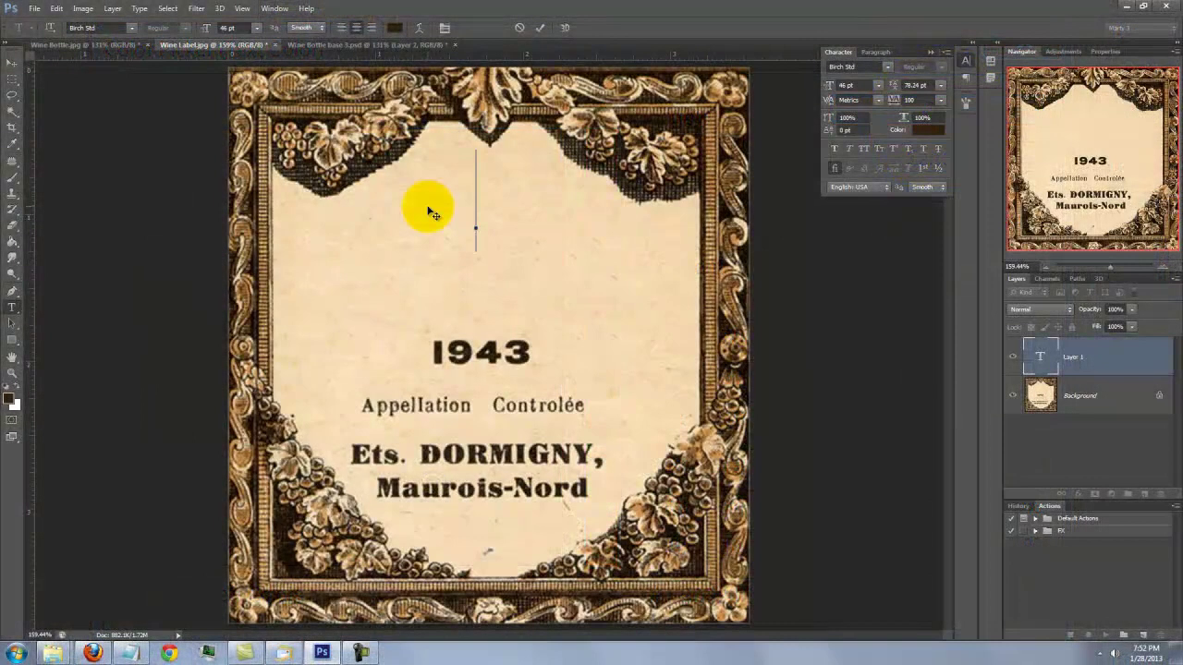
text(BLUE LIGHTNING)
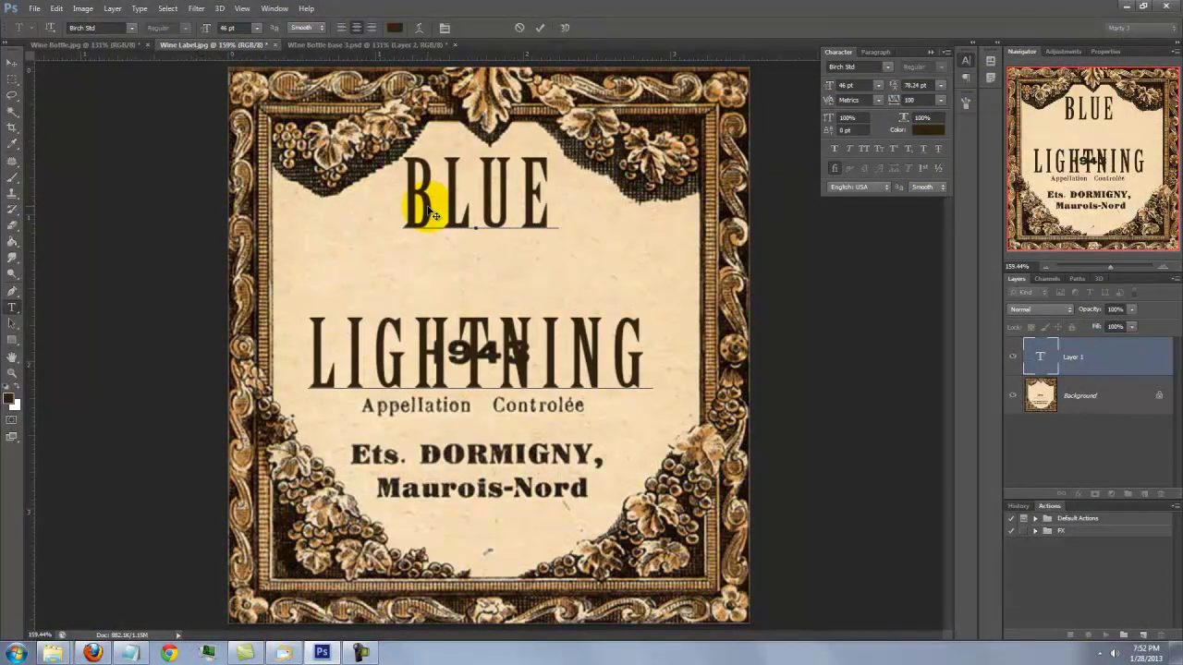
mouse_move(652, 351)
mouse_down()
mouse_move(565, 338)
mouse_move(242, 350)
mouse_up()
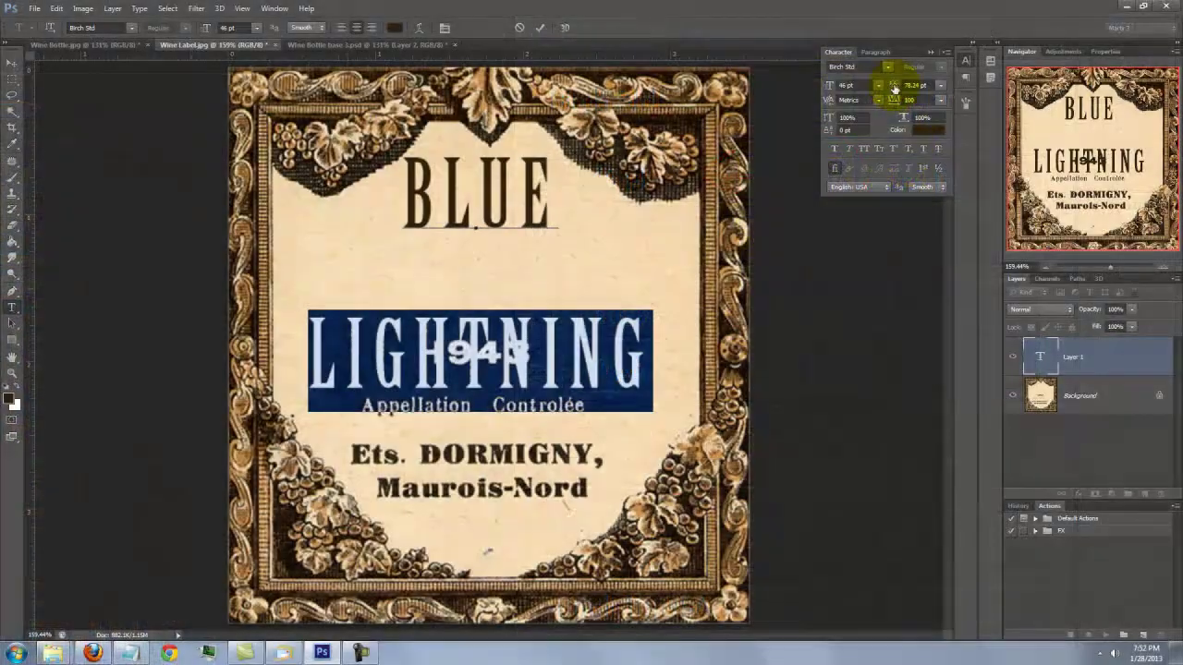
- Tighten LIGHTNING's leading, centre the title horizontally, and stamp all visible layers into a new layer
drag(825, 176, 735, 224)
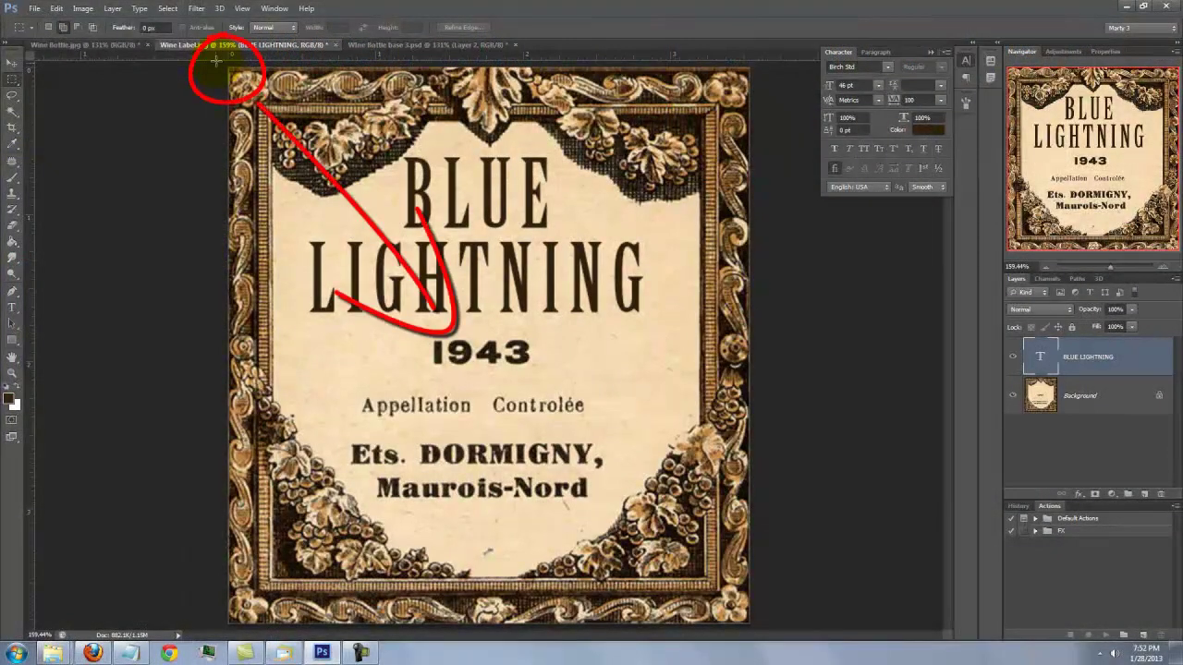
drag(215, 61, 629, 500)
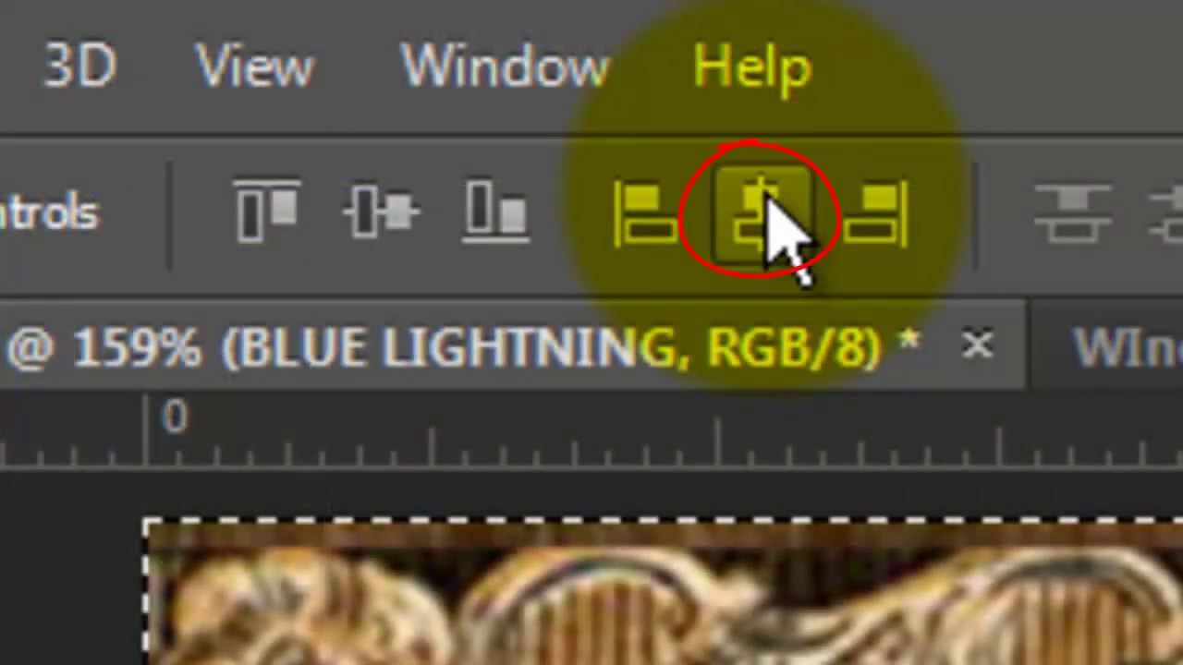
click(758, 198)
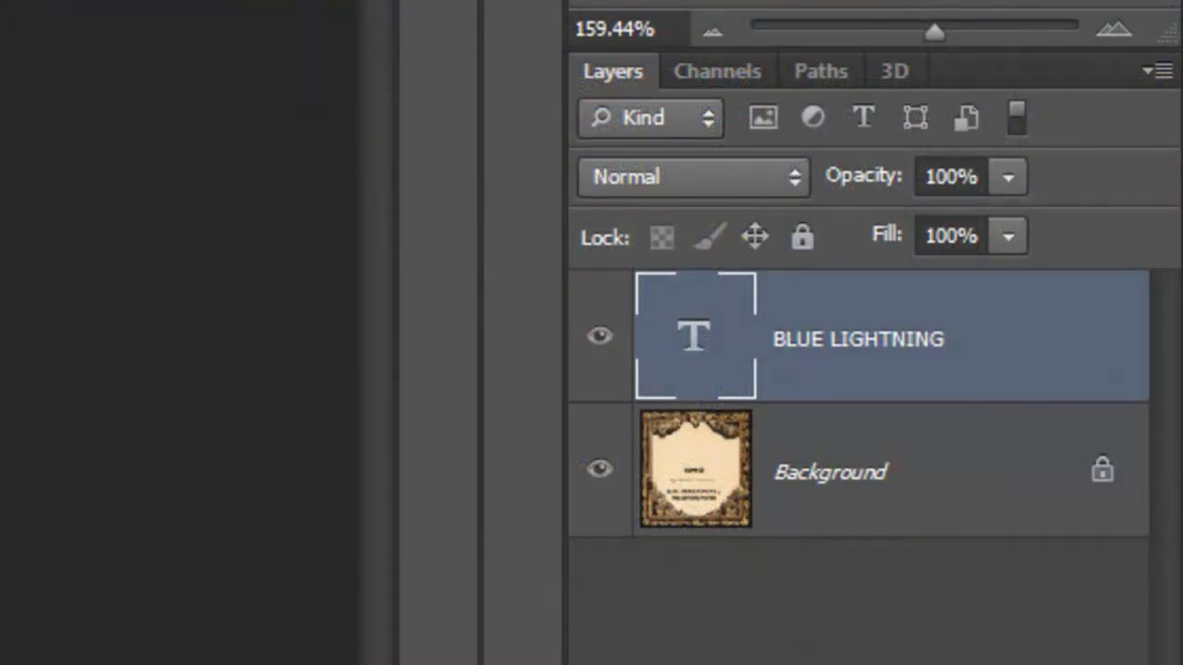
key(ctrl+shift+alt+e)
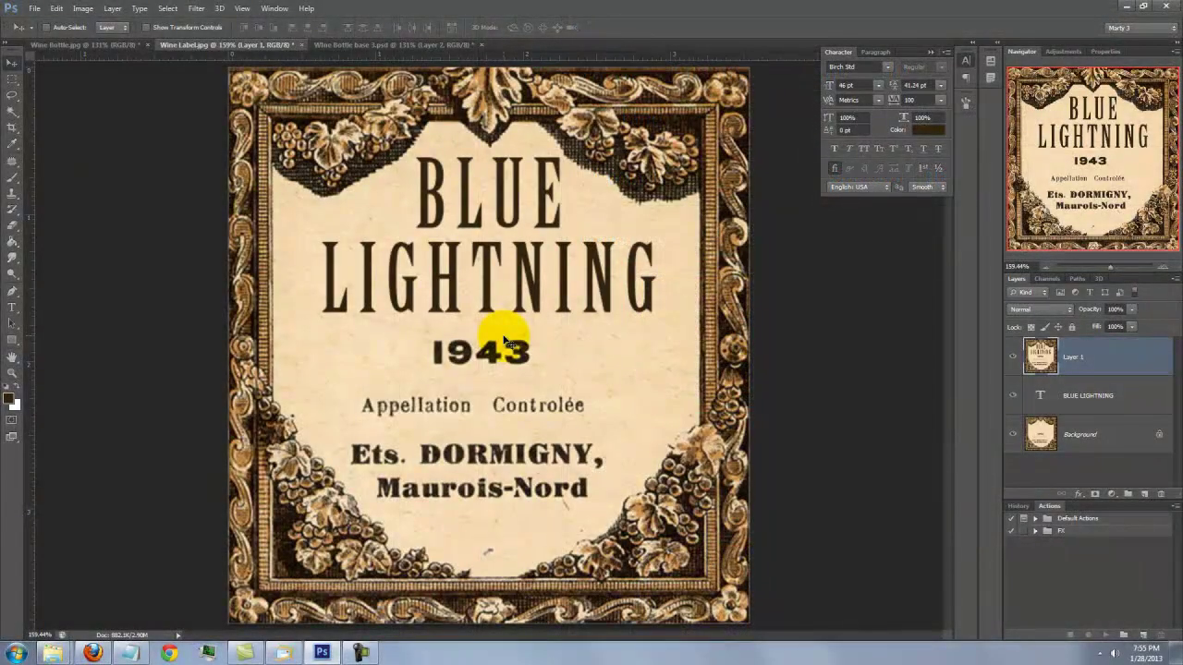
- Drag the merged Layer 1 into the Wine Bottle.jpg canvas with the Move tool
key(v)
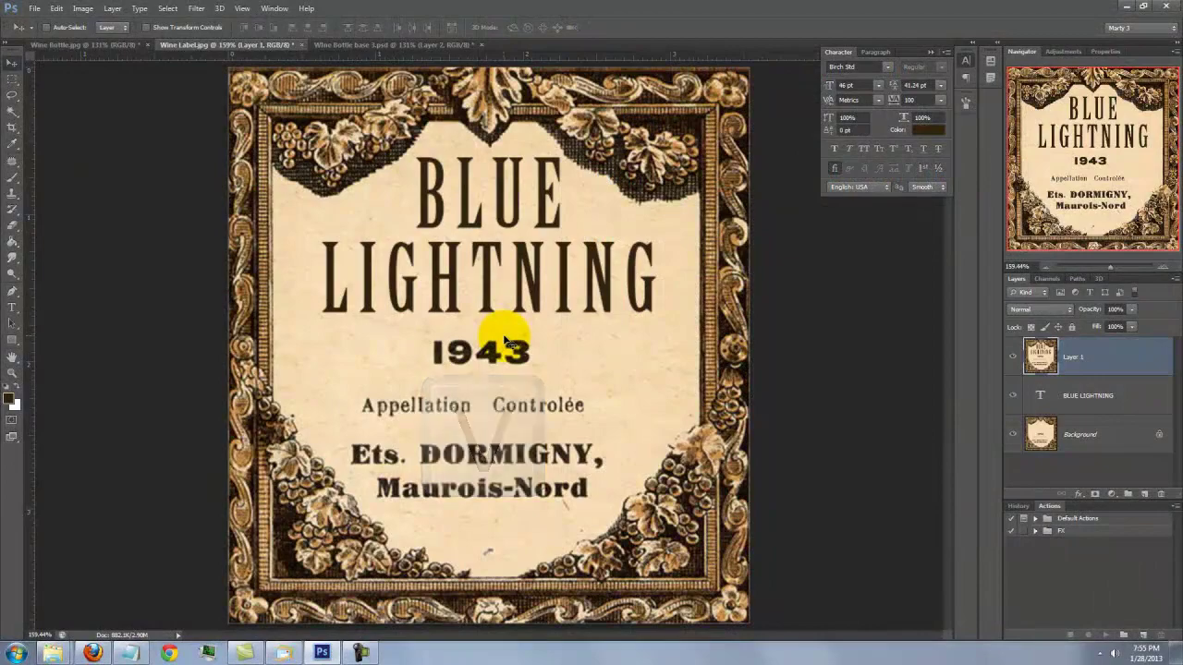
drag(505, 344, 151, 84)
drag(573, 324, 465, 171)
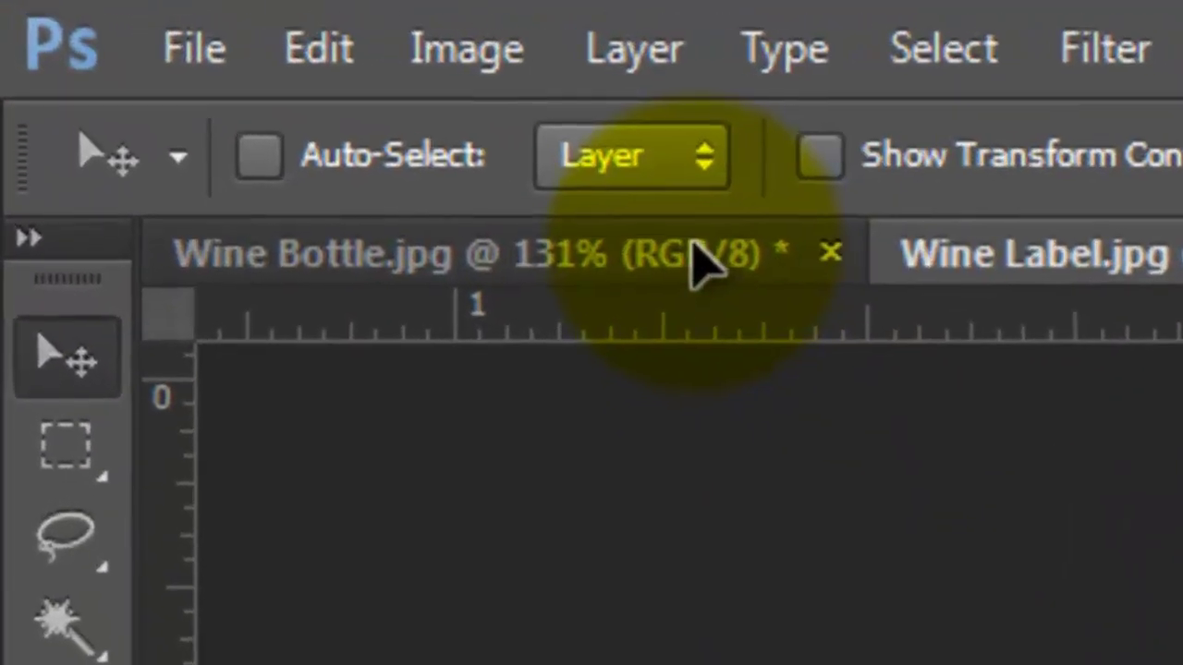
drag(700, 264, 1182, 664)
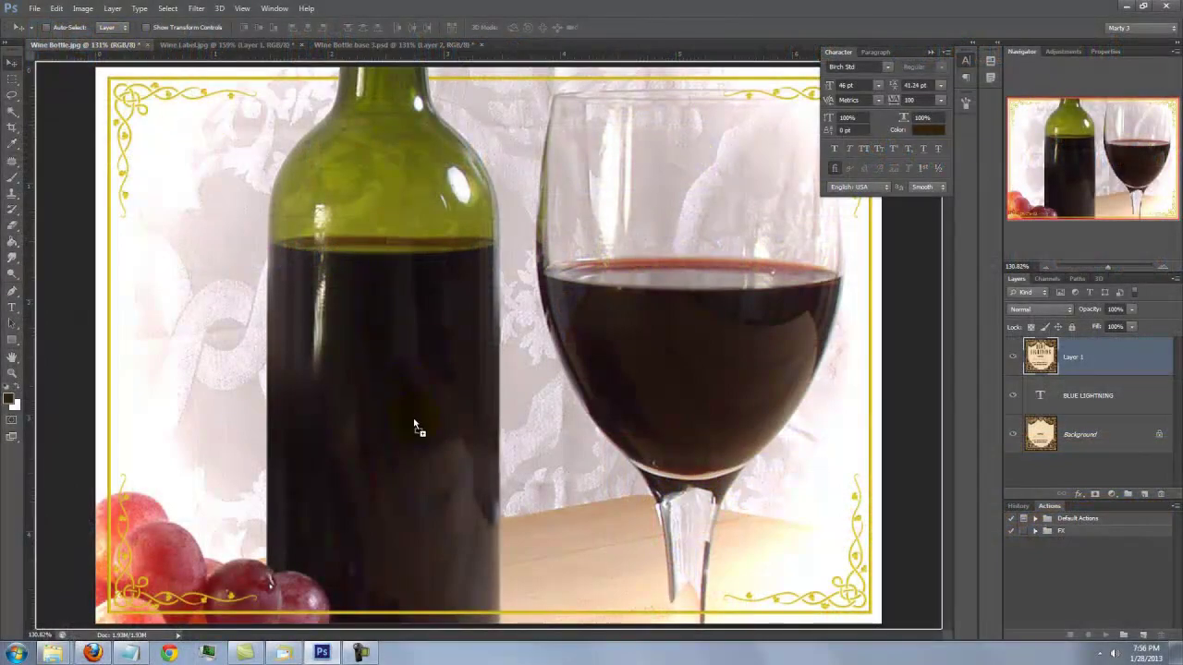
drag(414, 425, 420, 414)
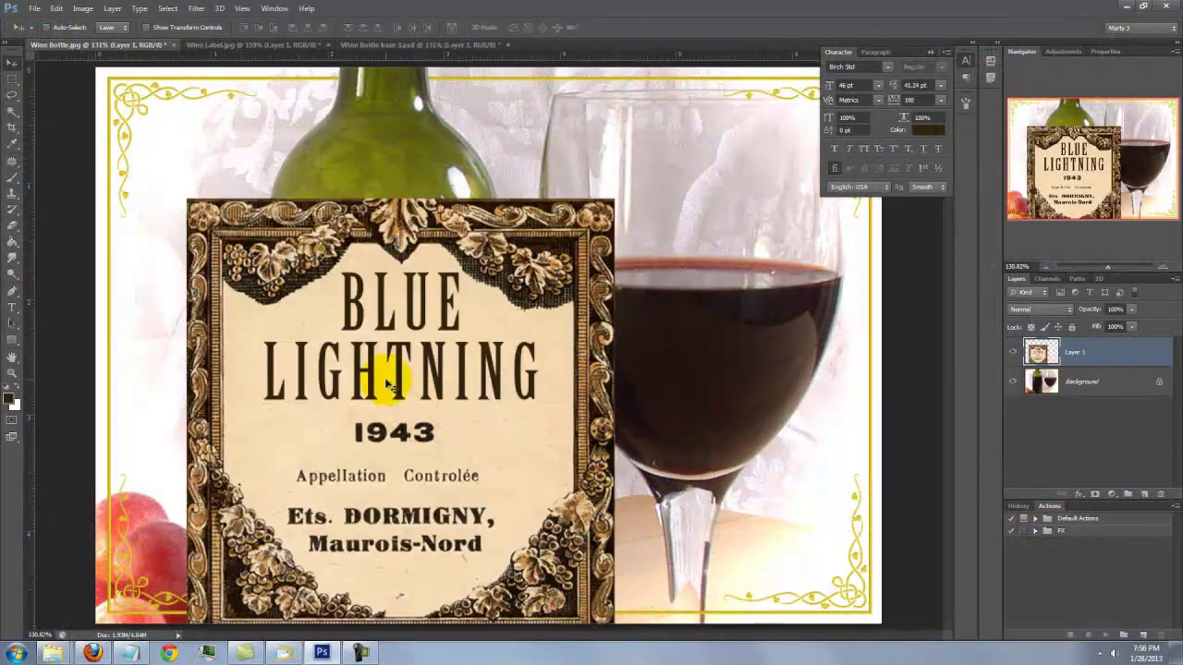
- Scale the label proportionally to about 1.85 × 1.98 inches and place it on the bottle's front
key(ctrl+t)
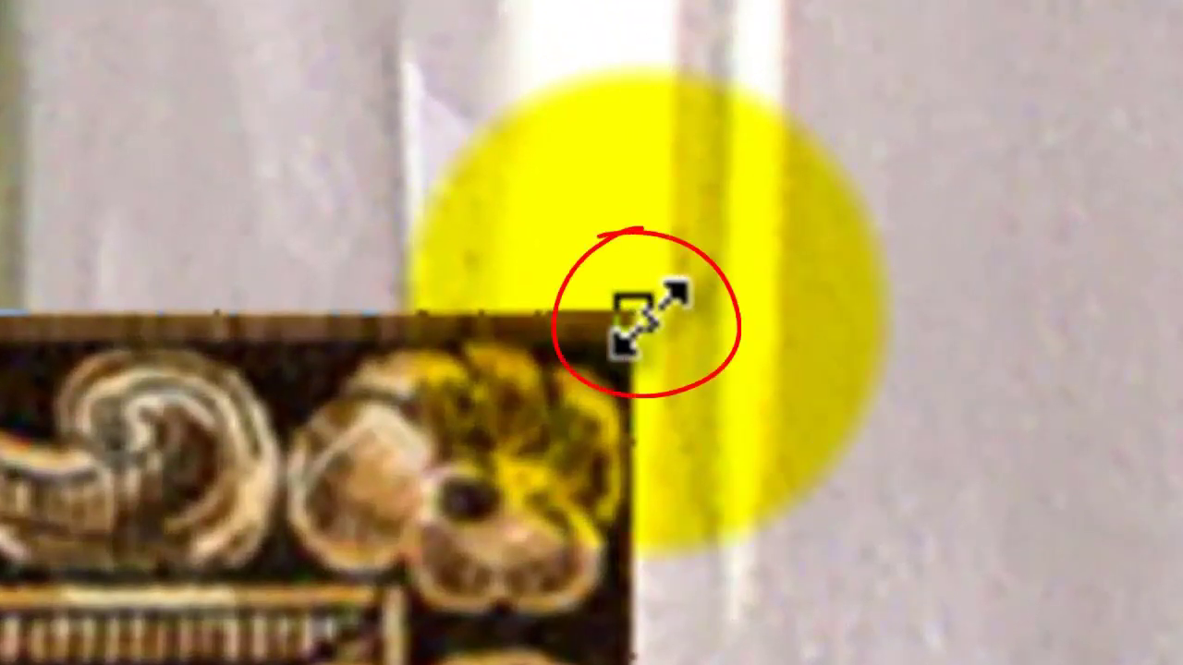
key(shift+alt)
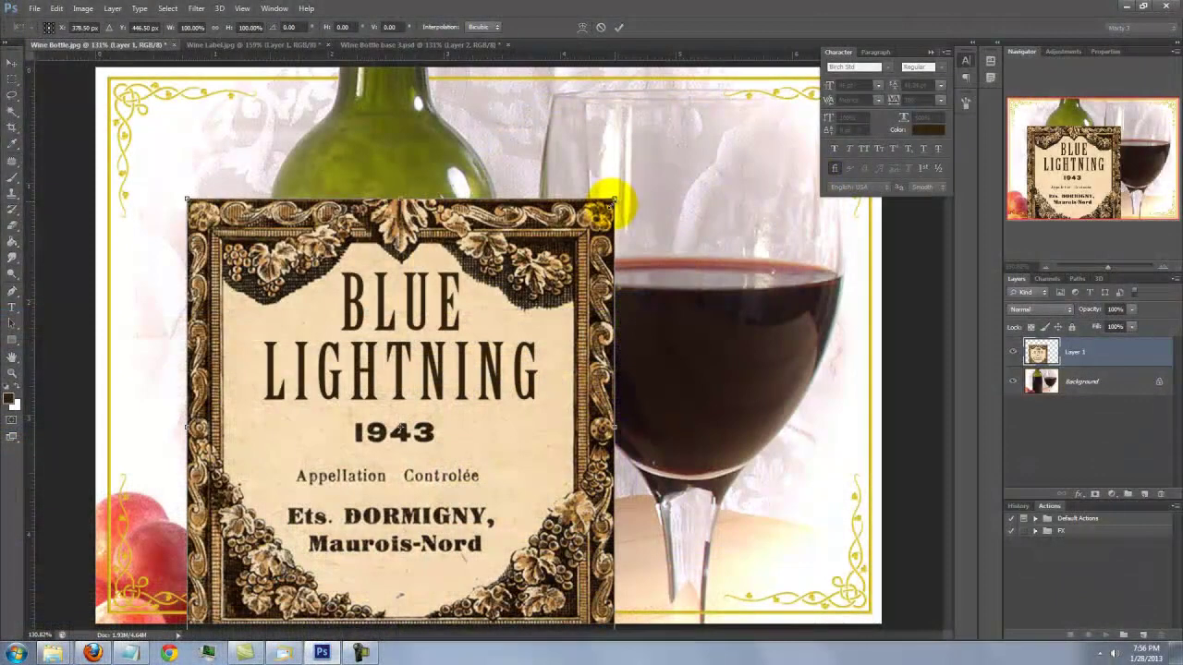
drag(613, 198, 495, 300)
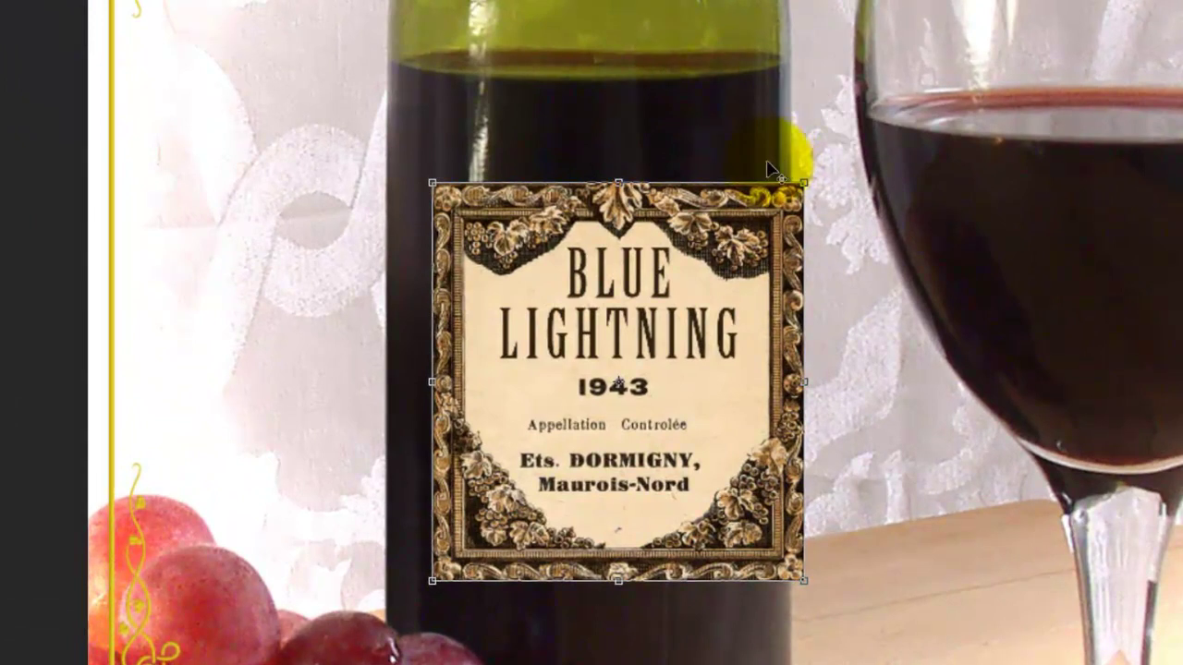
drag(723, 235, 691, 231)
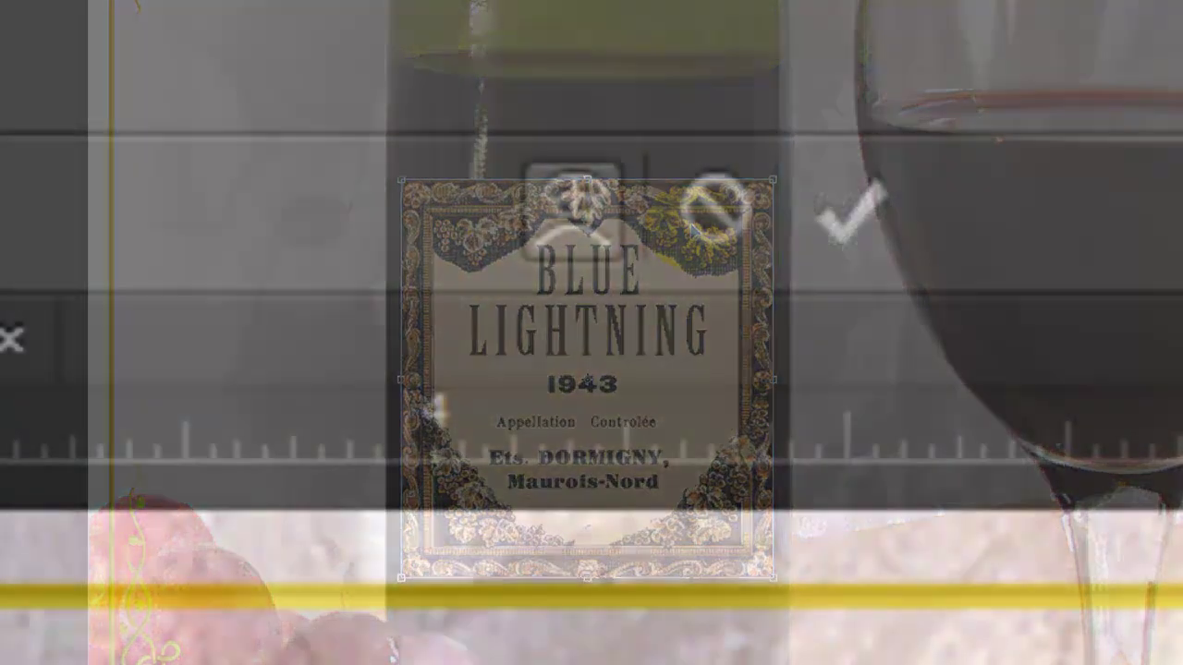
- Warp the label with an Arch preset at -23% bend and commit it
click(566, 204)
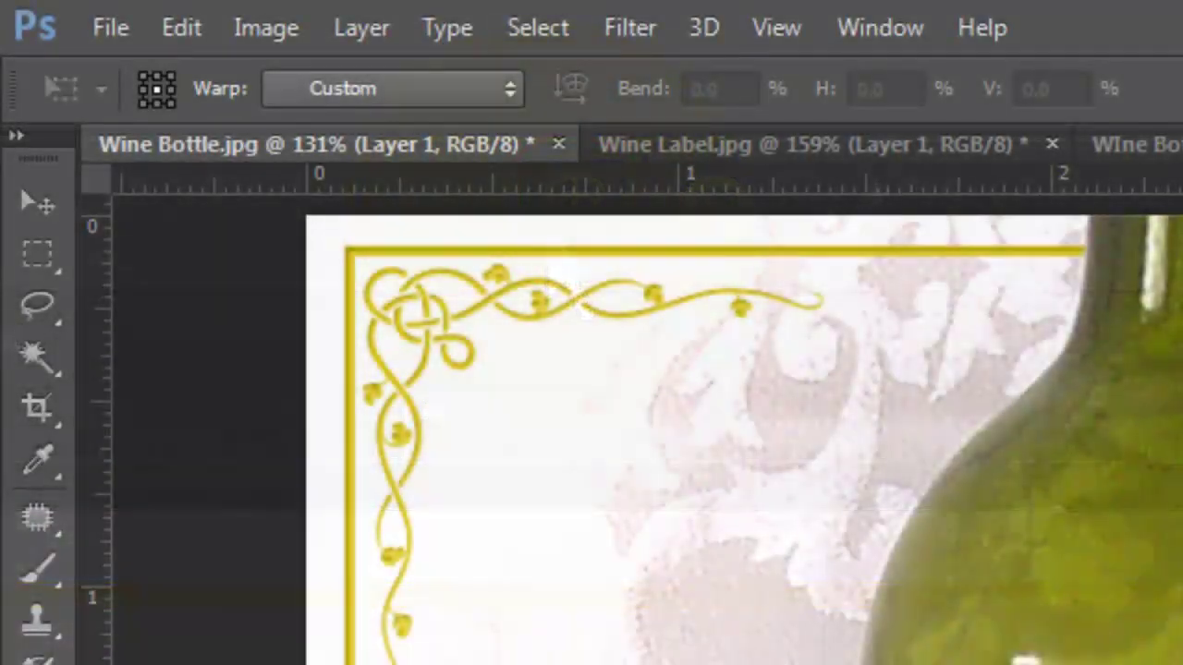
click(508, 85)
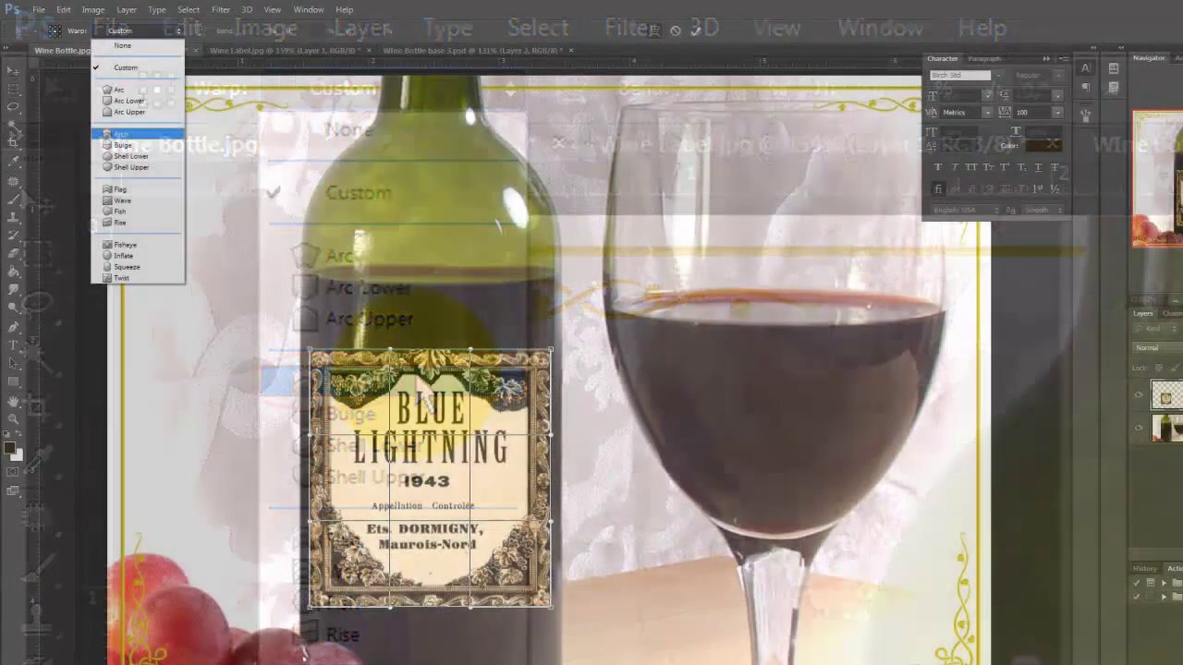
click(418, 382)
click(248, 31)
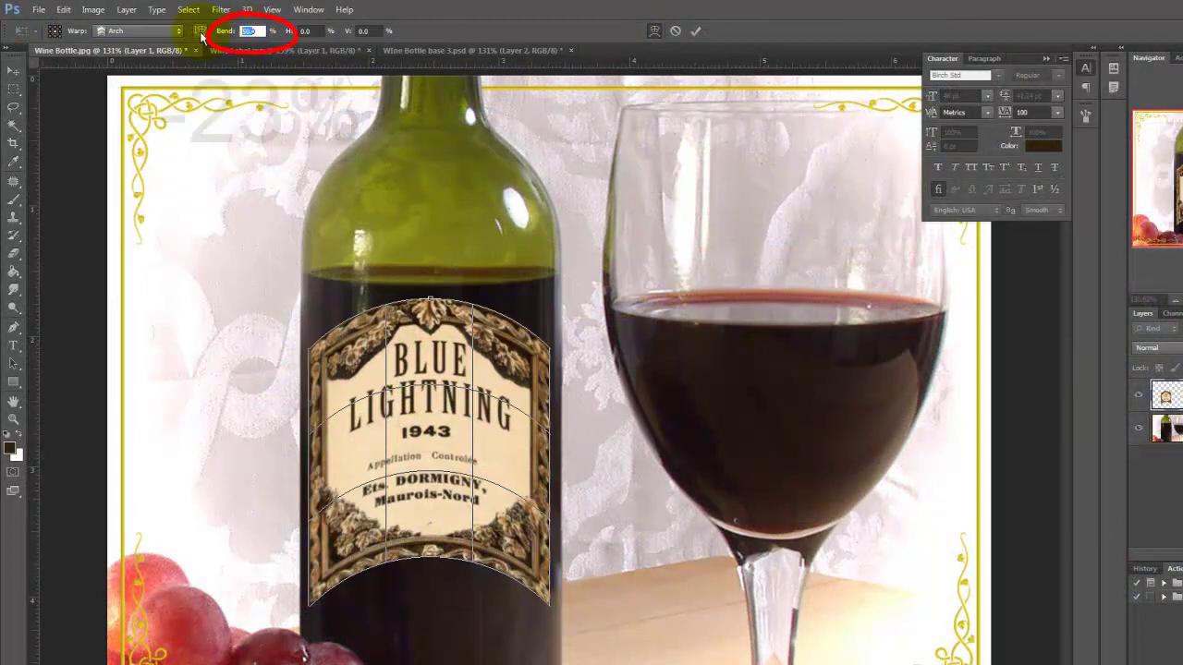
text(-23)
key(Return)
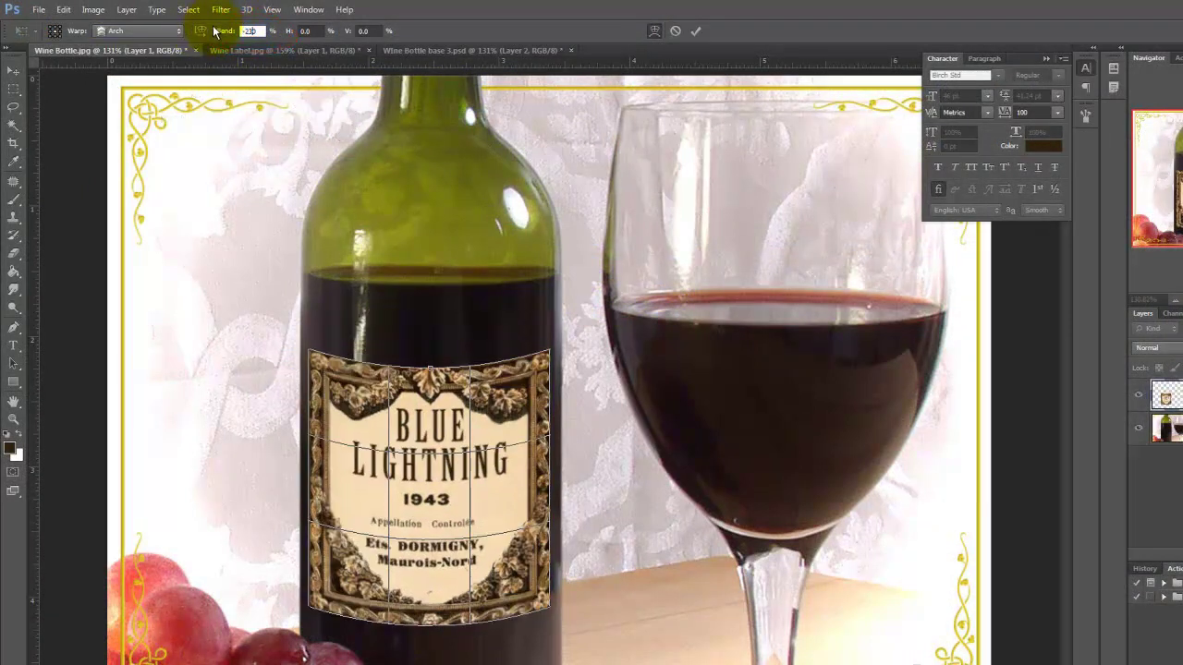
click(697, 33)
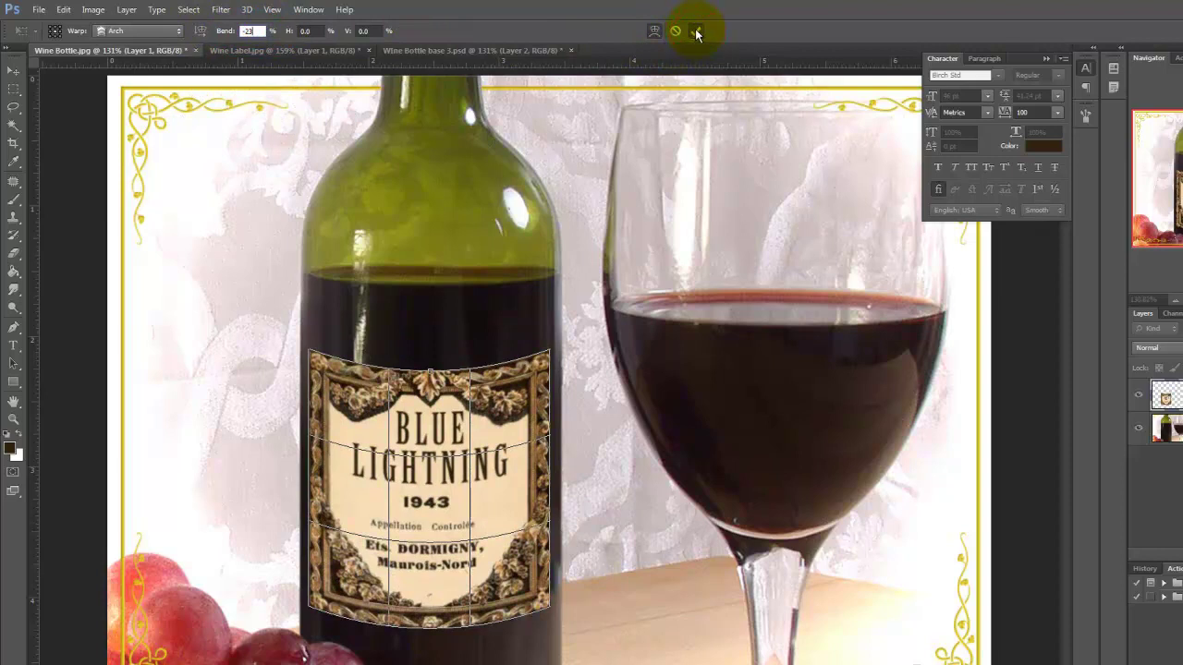
click(697, 34)
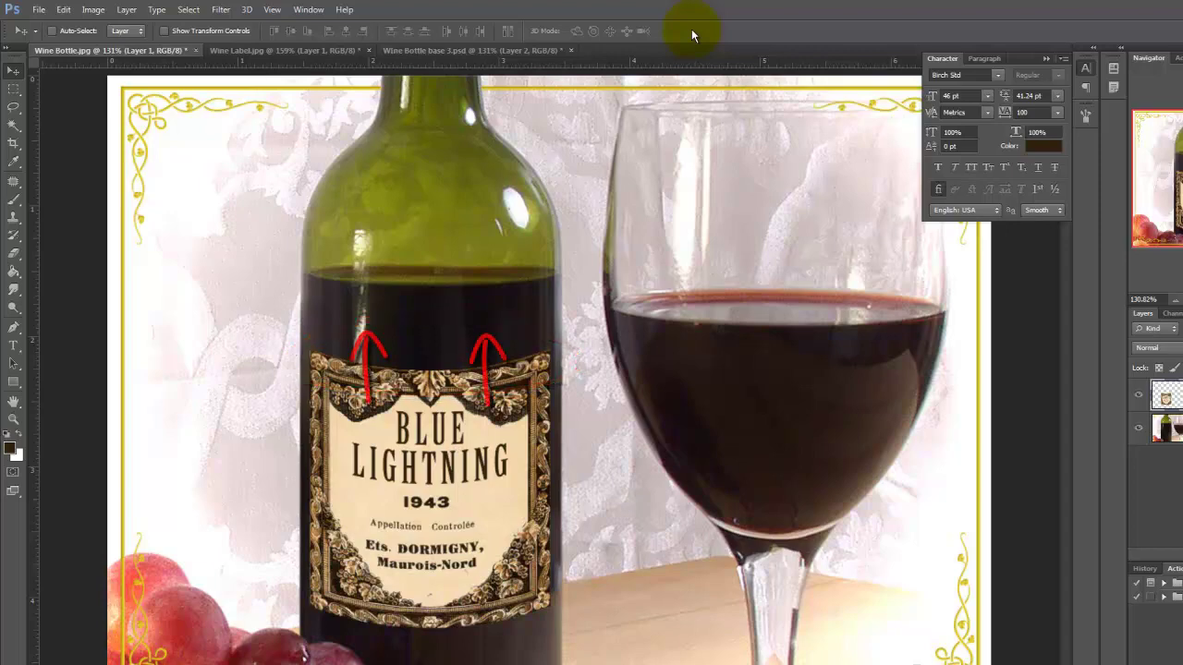
- Warp the label so its top edge bows upward along a guide, then commit the warp
key(ctrl+t)
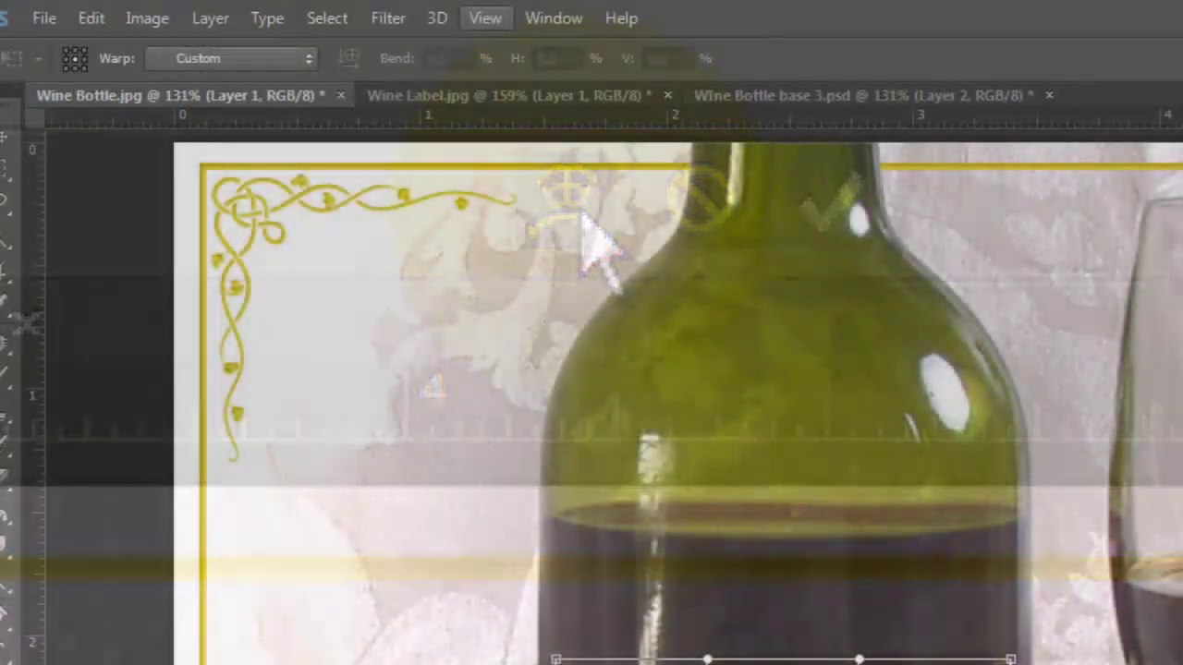
click(486, 19)
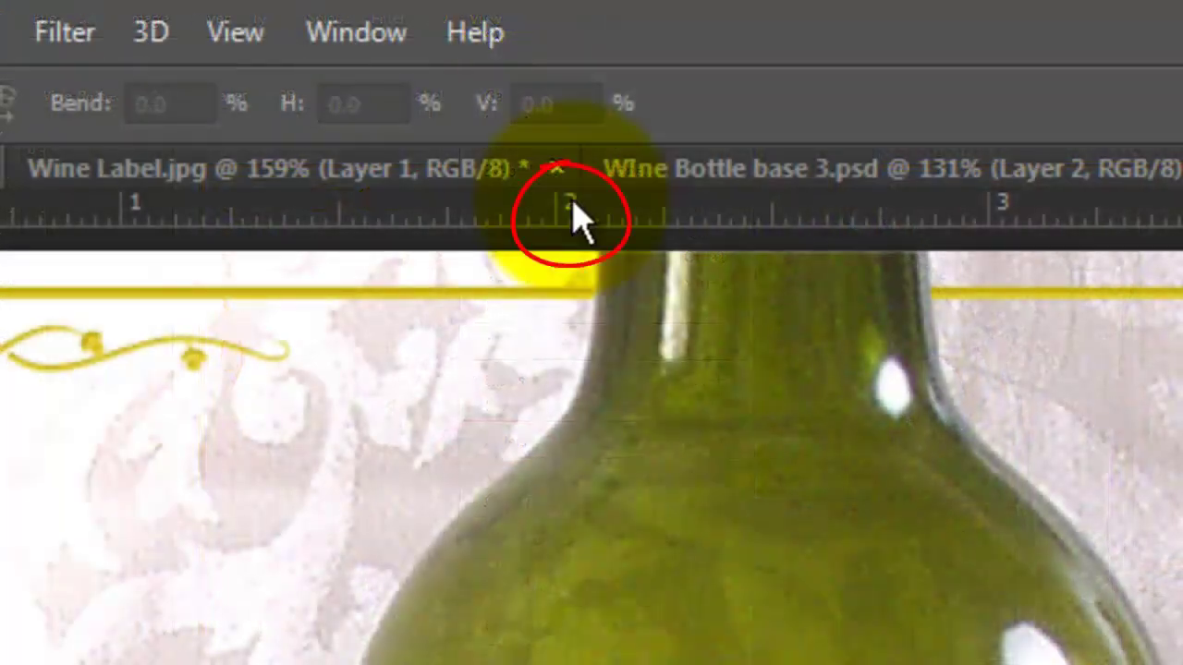
drag(575, 212, 563, 536)
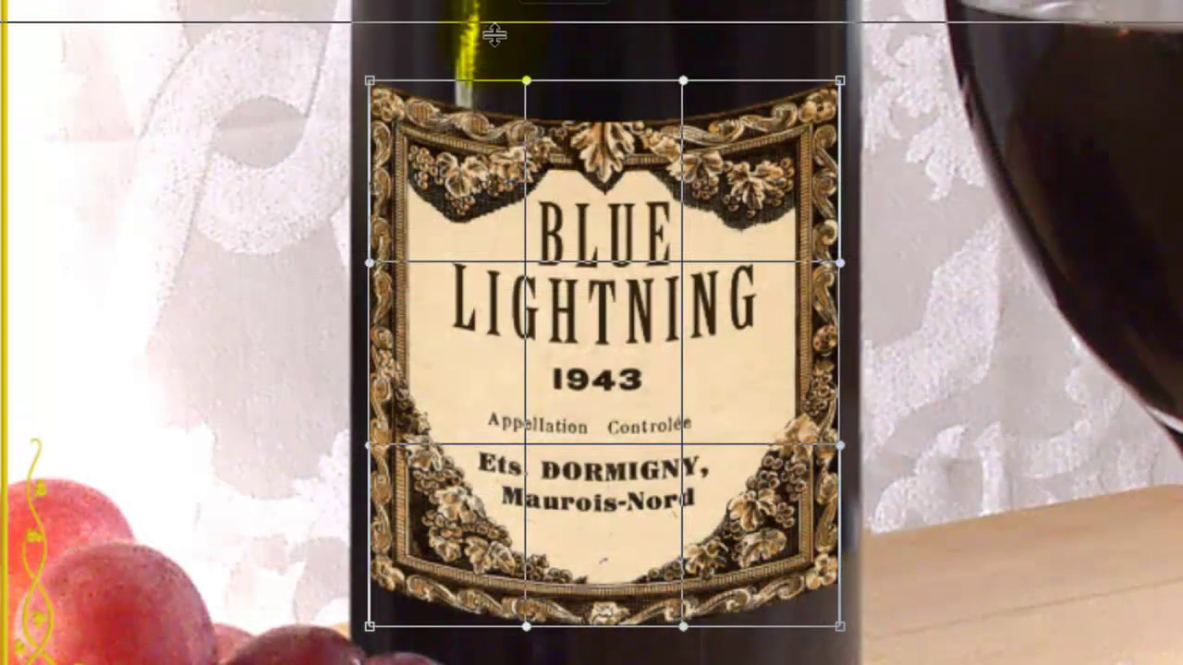
drag(495, 34, 467, 87)
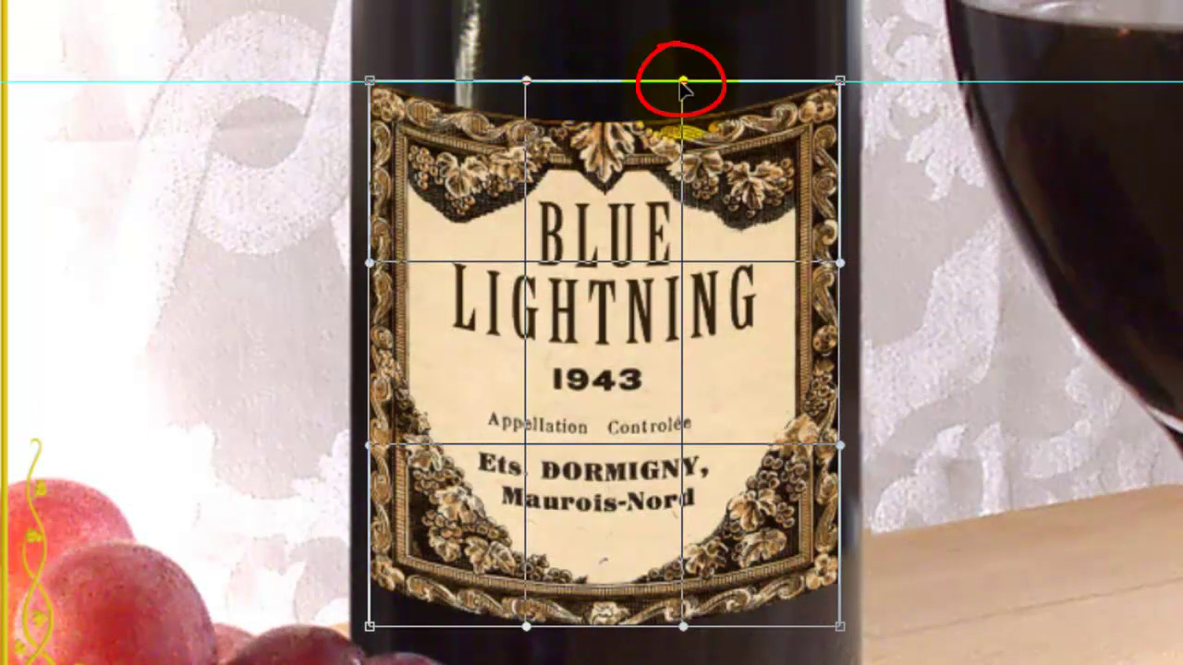
drag(682, 82, 681, 46)
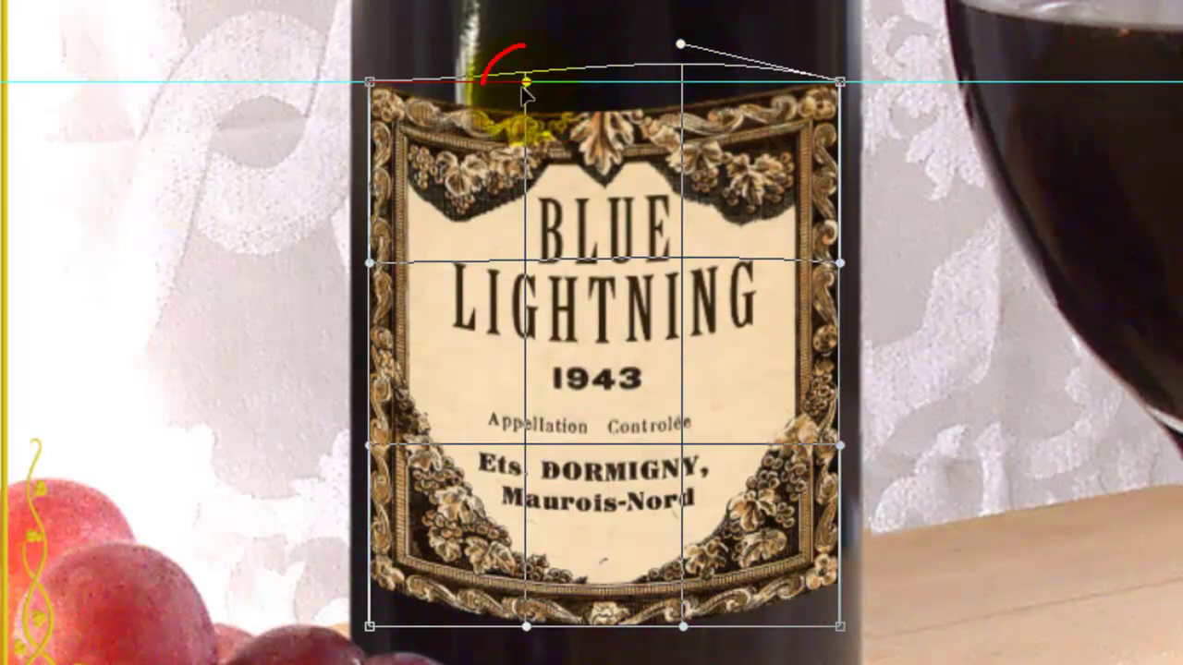
drag(524, 84, 527, 46)
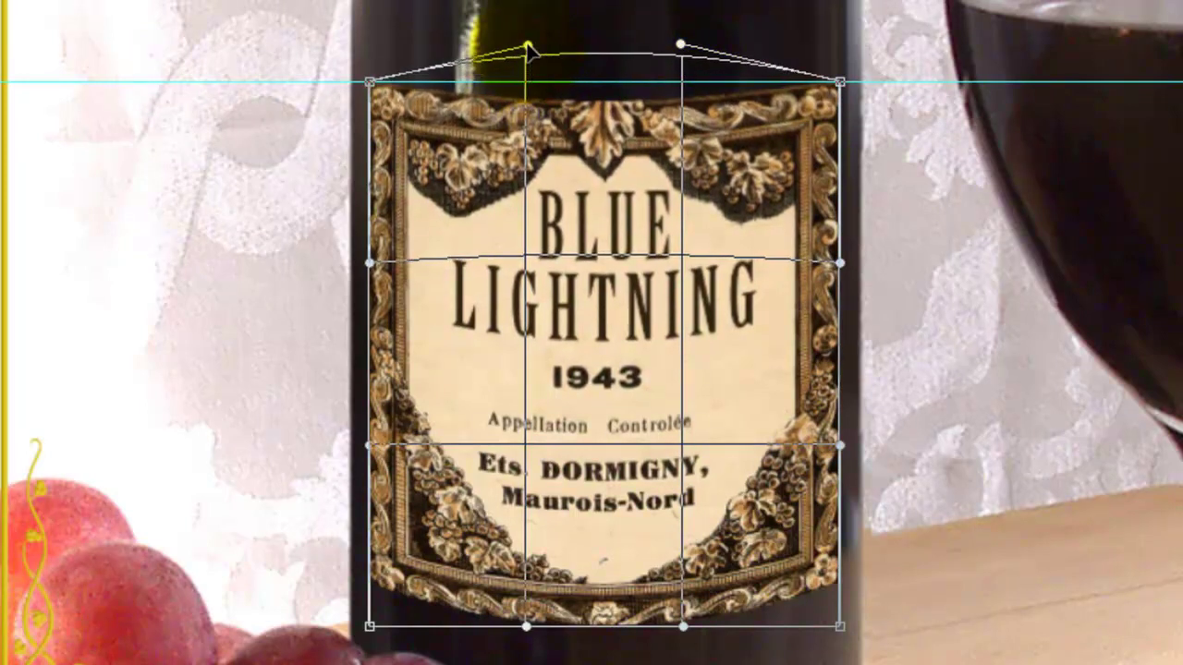
key(Return)
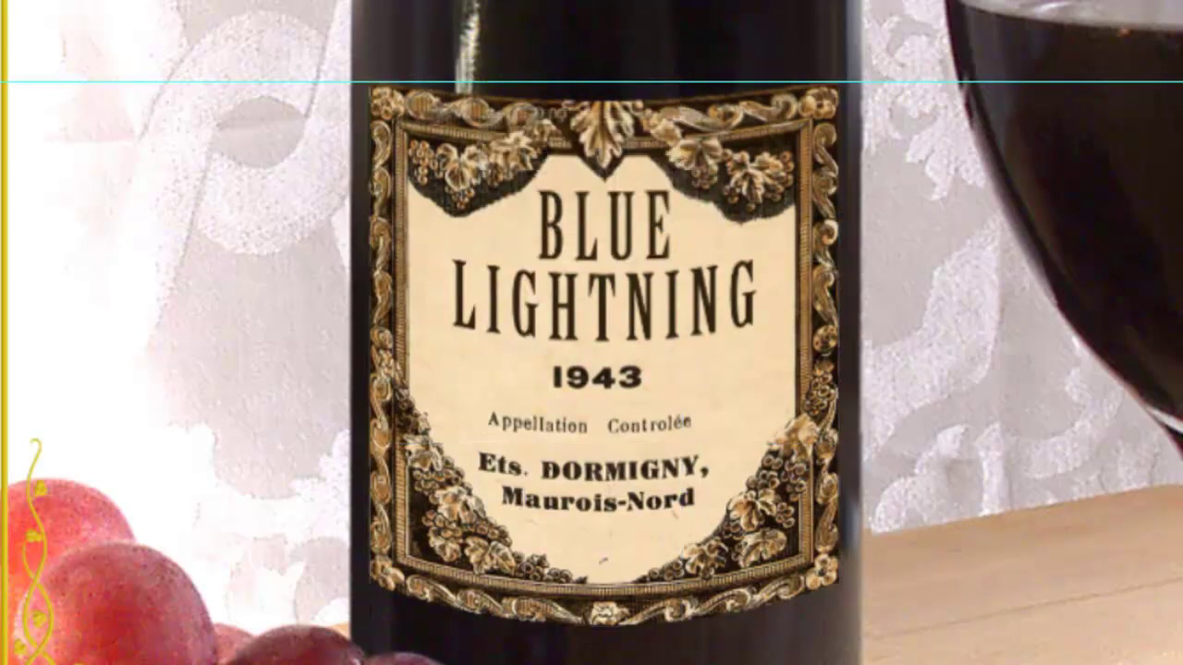
- Hide extras, load Layer 1's label outline as a selection, add a matching mask, and target the label pixels
key(ctrl+h)
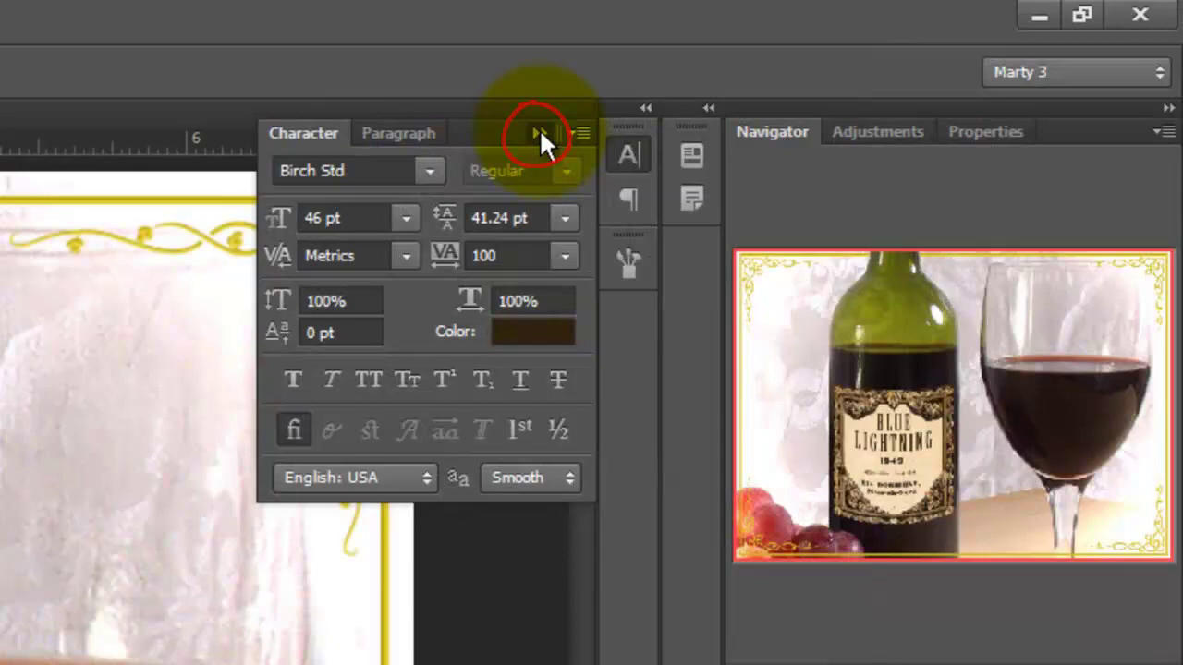
click(539, 134)
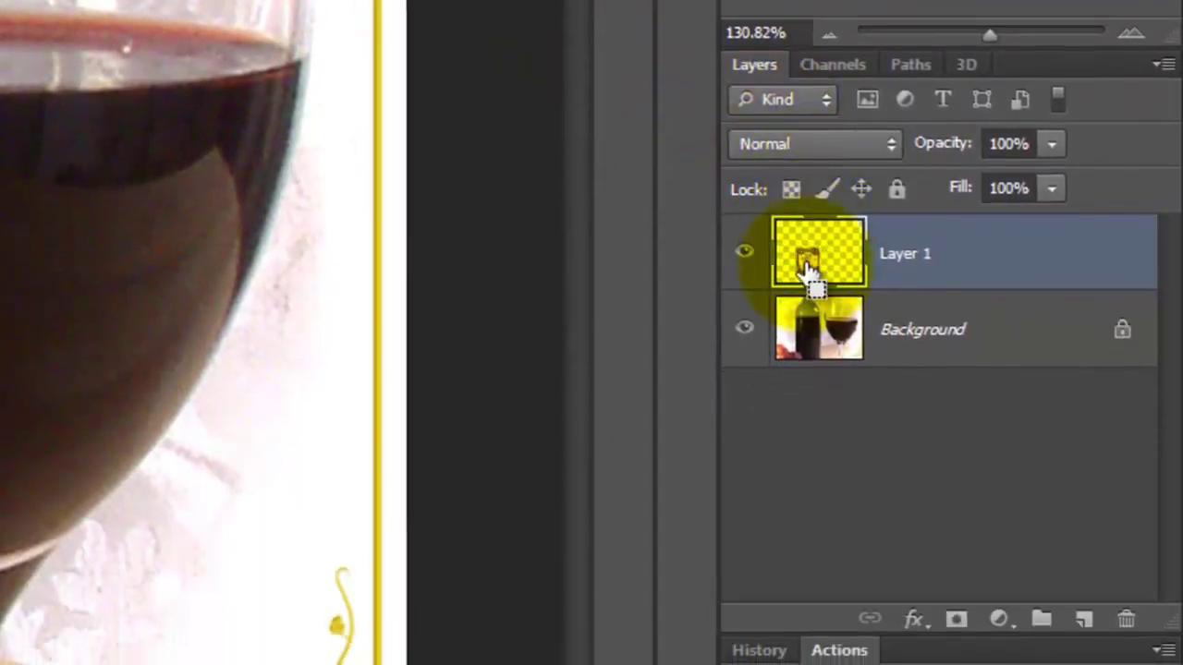
ctrl+click(807, 297)
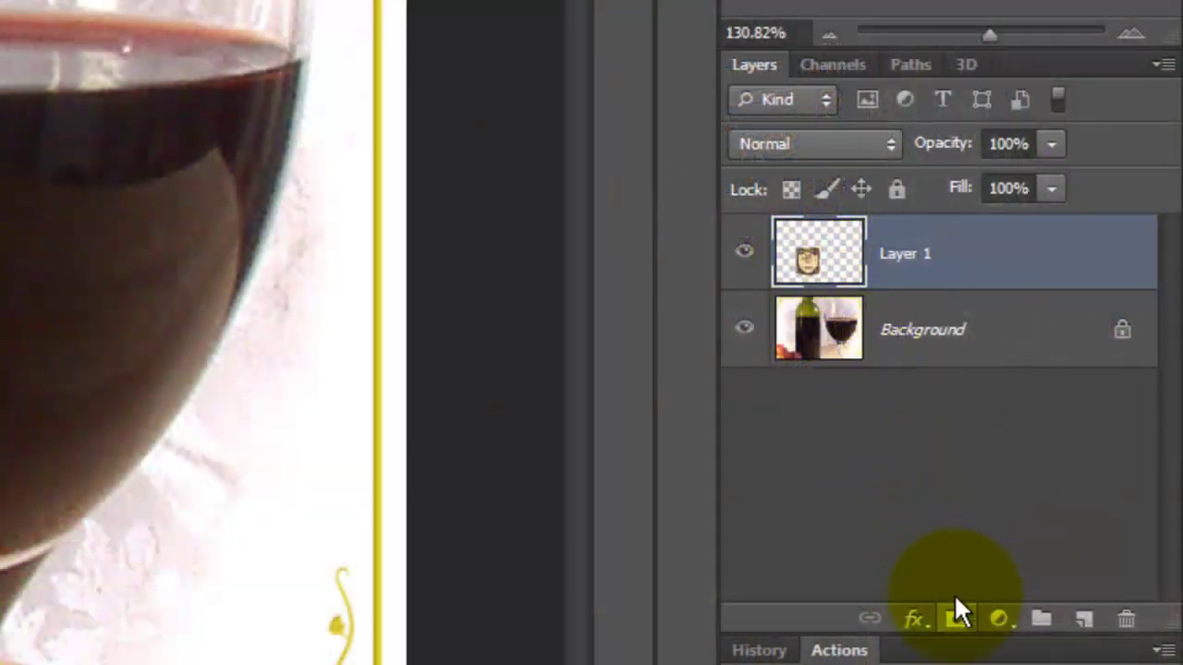
click(957, 620)
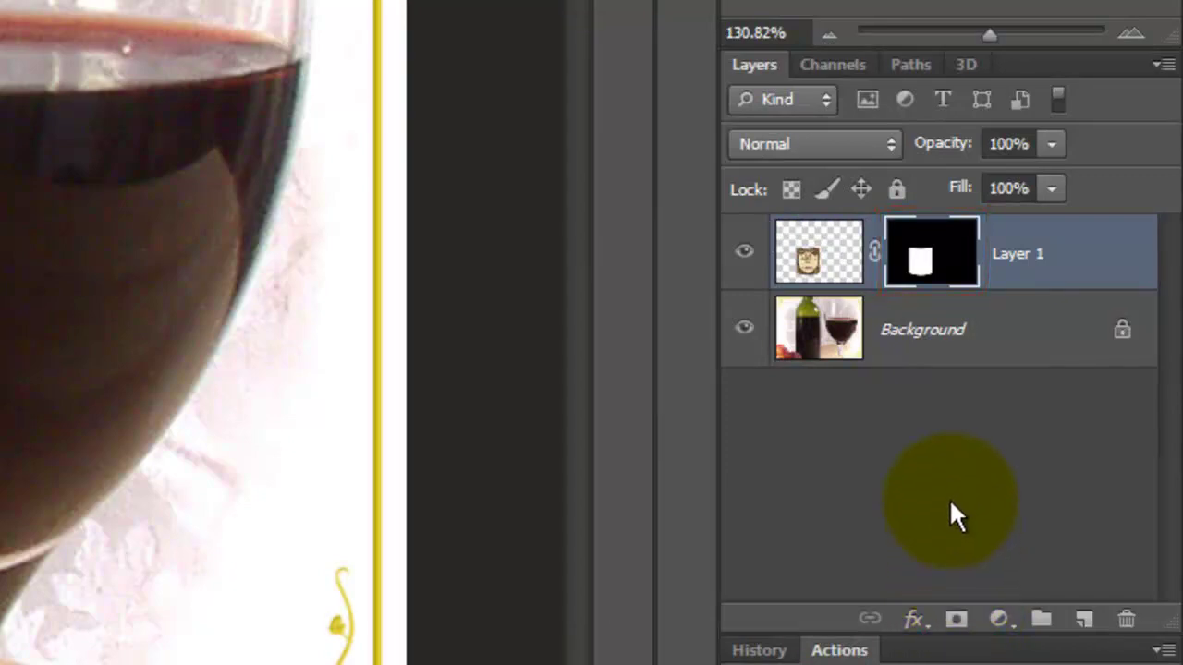
click(811, 263)
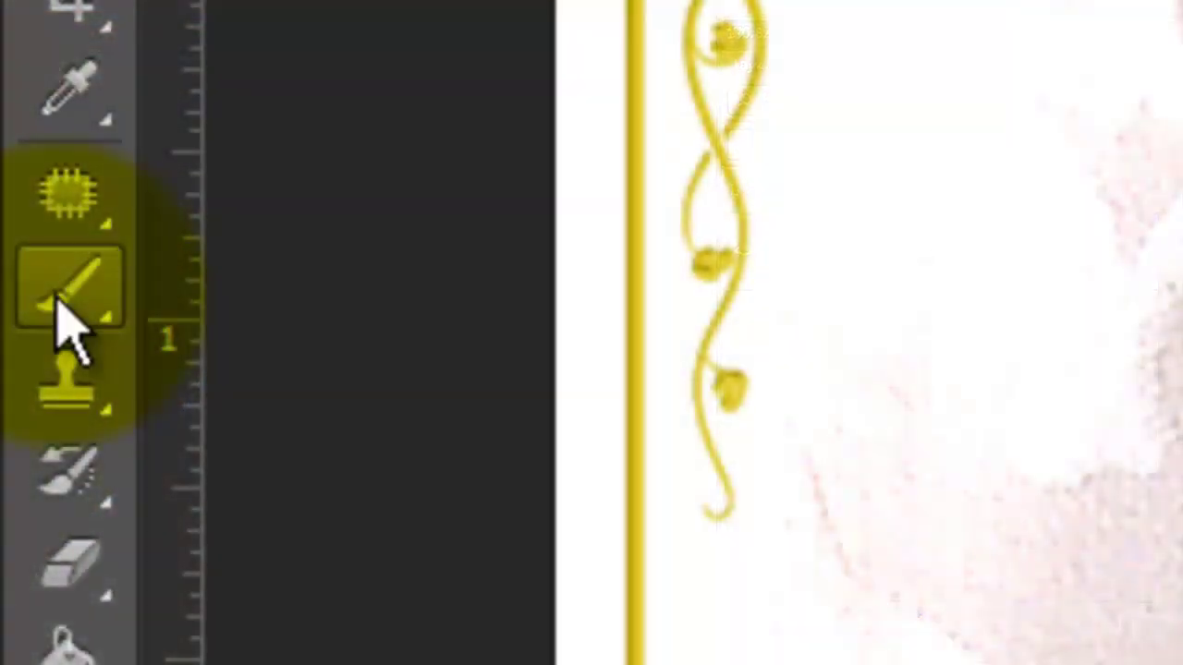
right_click(66, 305)
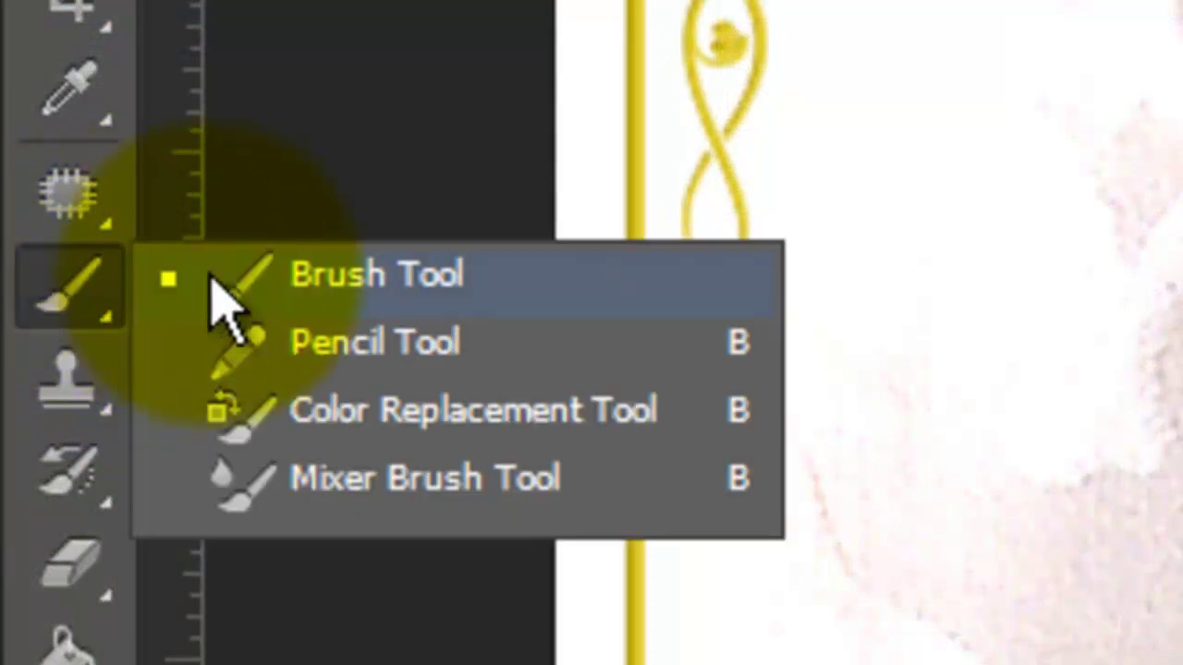
- Set up the standard Brush at 60 px, 50% opacity, in Multiply mode
click(317, 290)
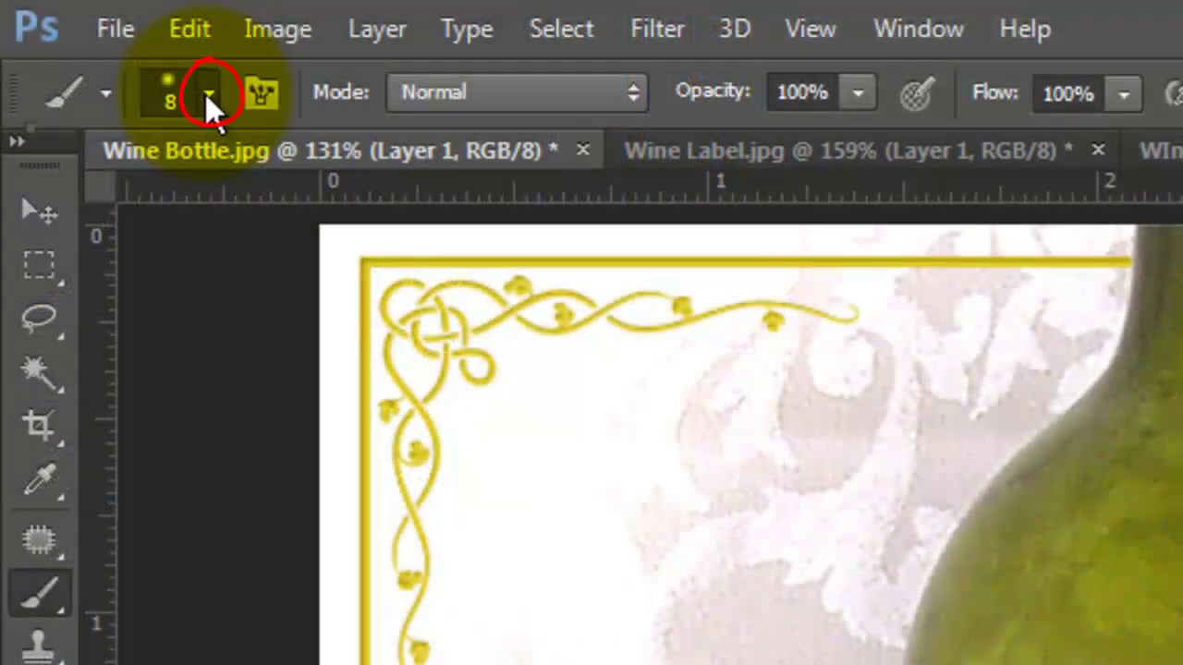
click(206, 94)
double_click(369, 173)
text(60)
key(Return)
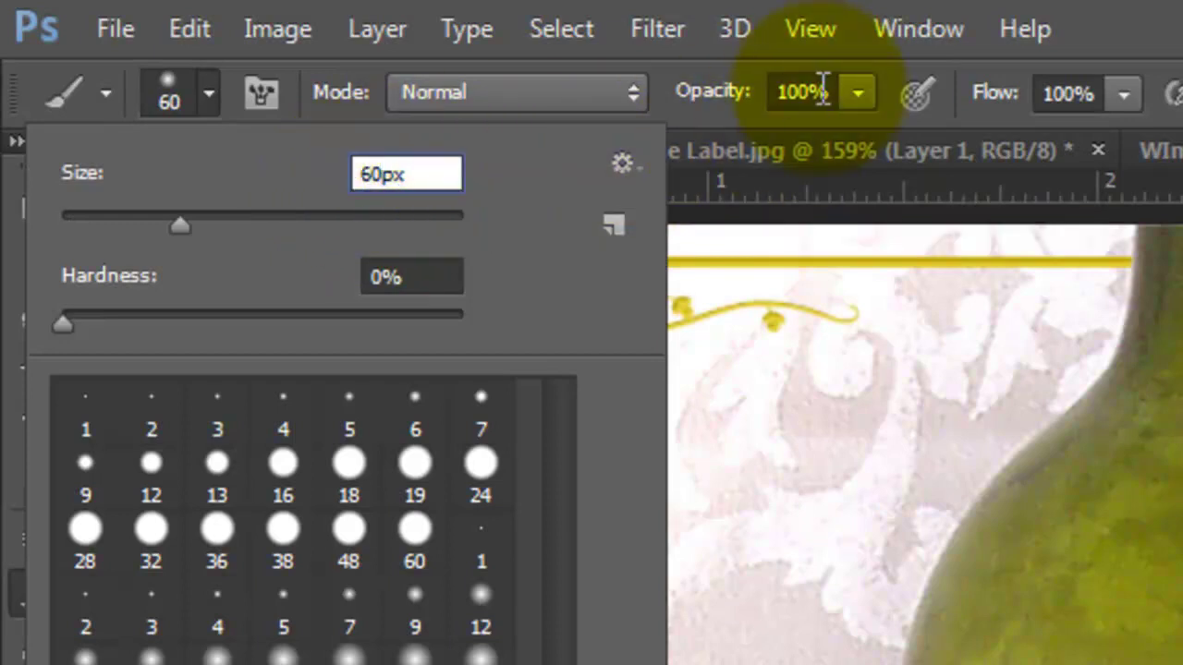
click(786, 93)
text(50)
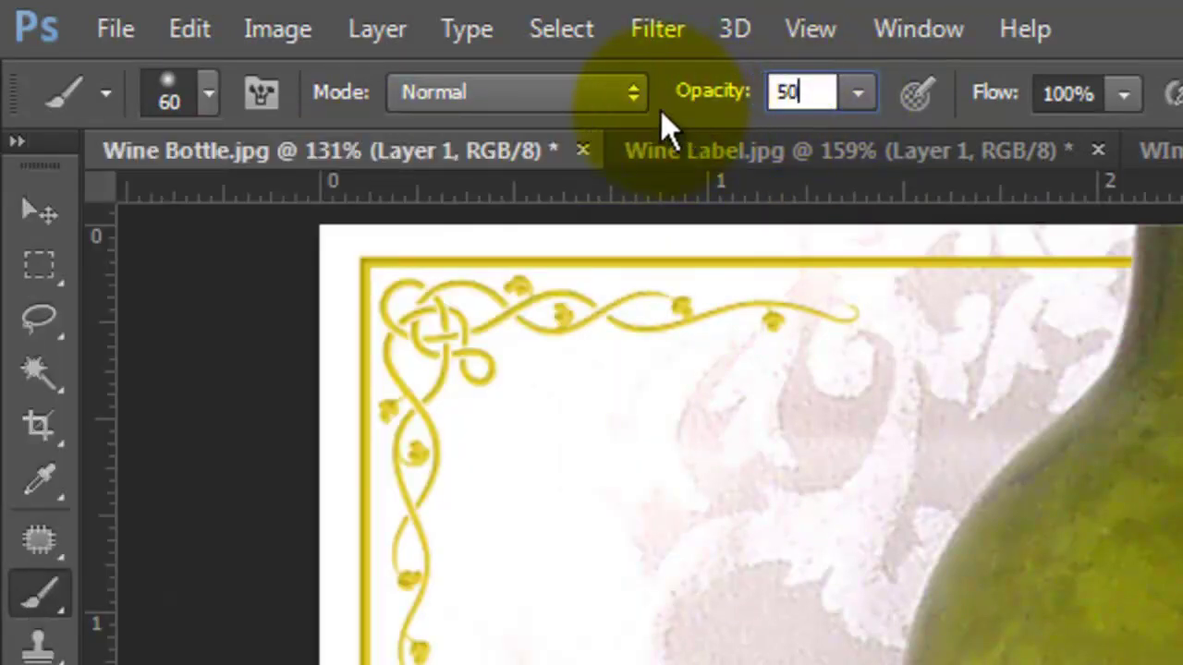
click(630, 95)
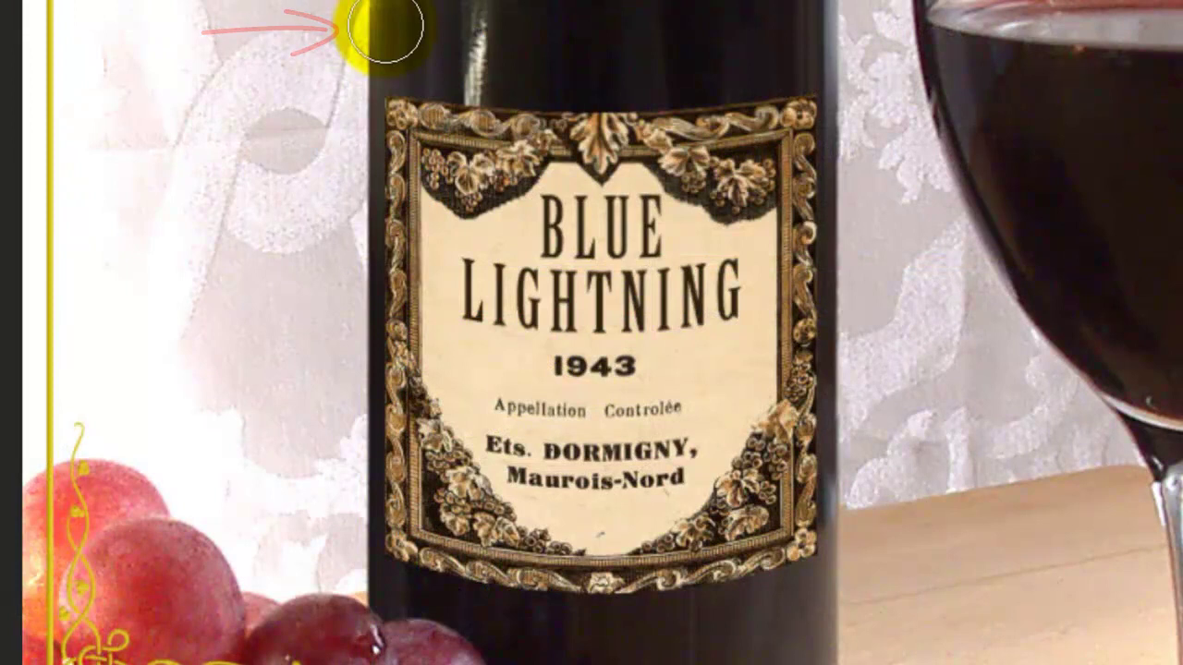
- Paint straight darkening strokes down the label's left and right edges
key(shift)
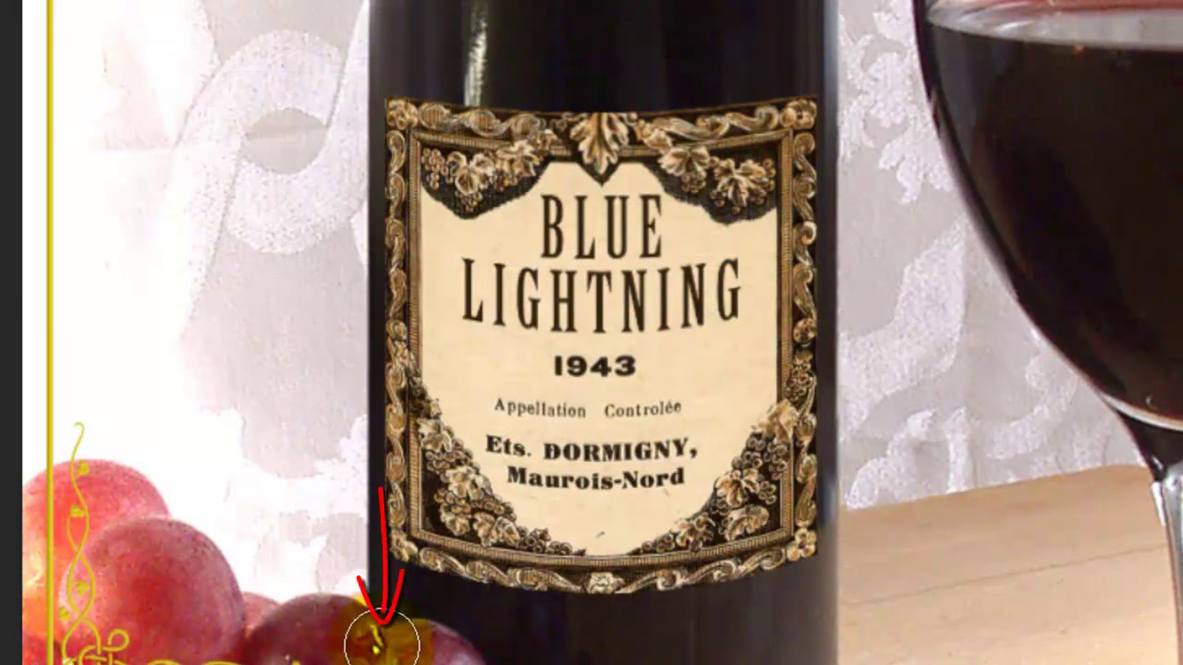
shift+click(382, 640)
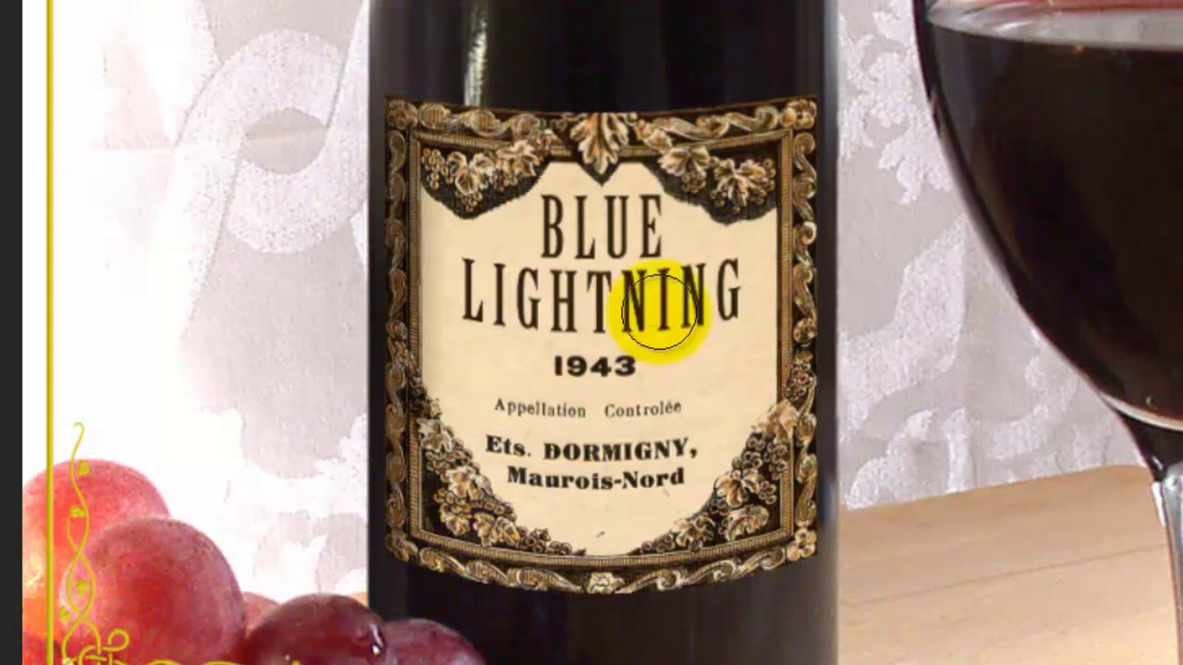
shift+click(824, 642)
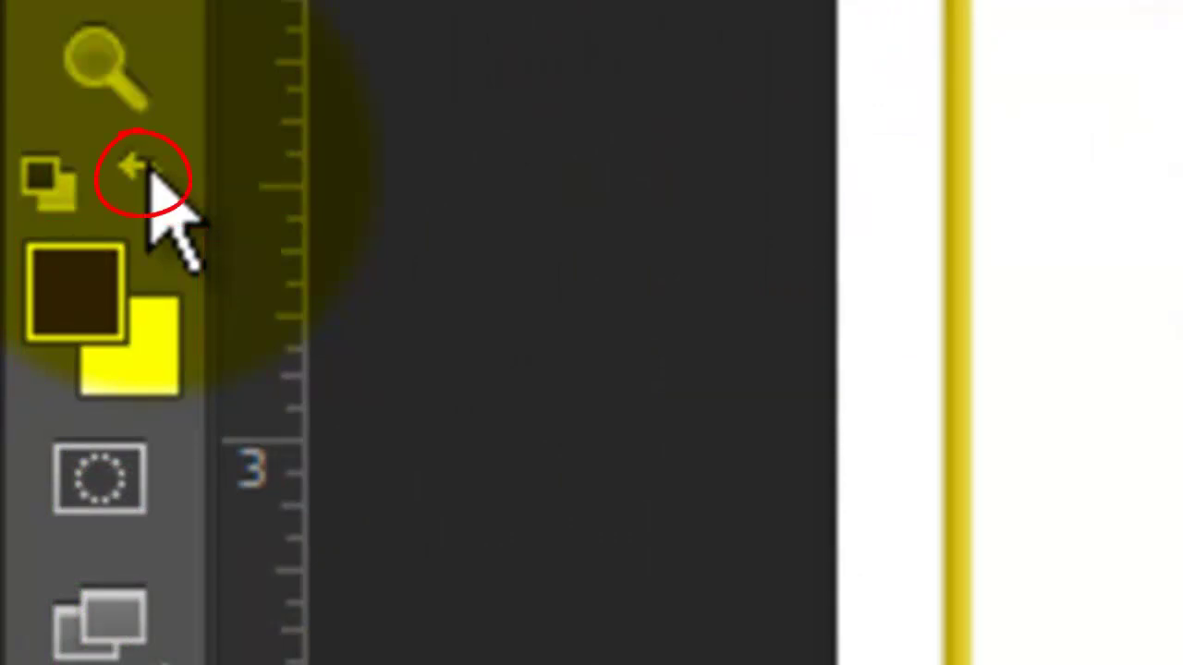
- Swap the colours and switch to the Dodge Tool with a 50 px brush
key(x)
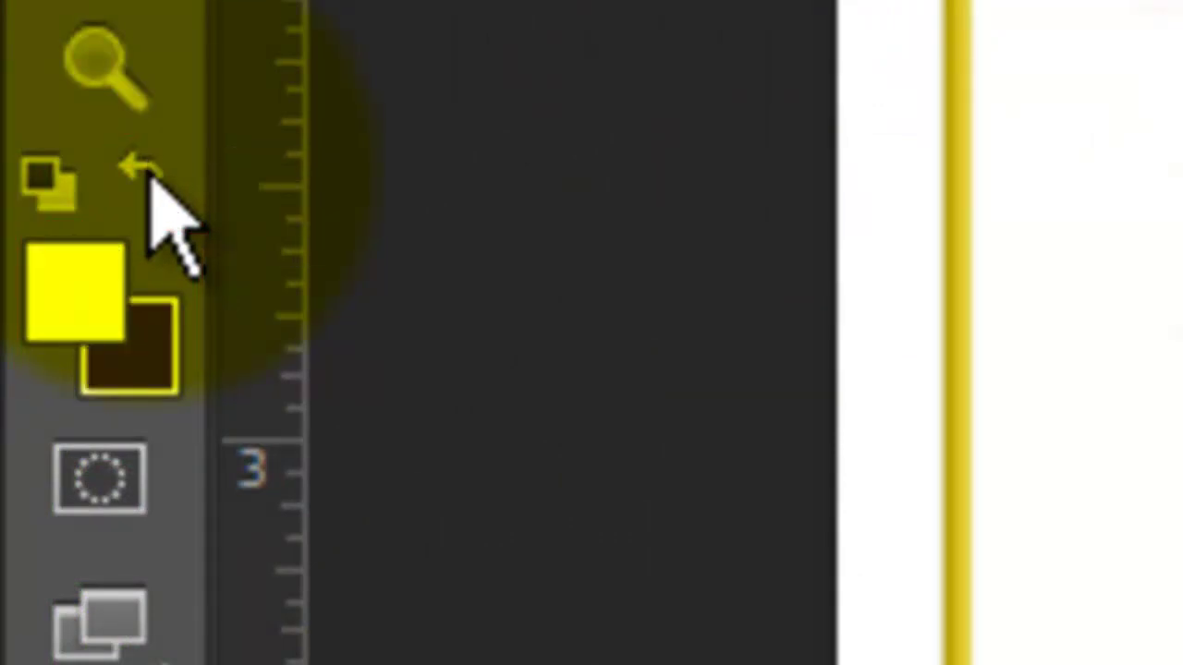
right_click(121, 296)
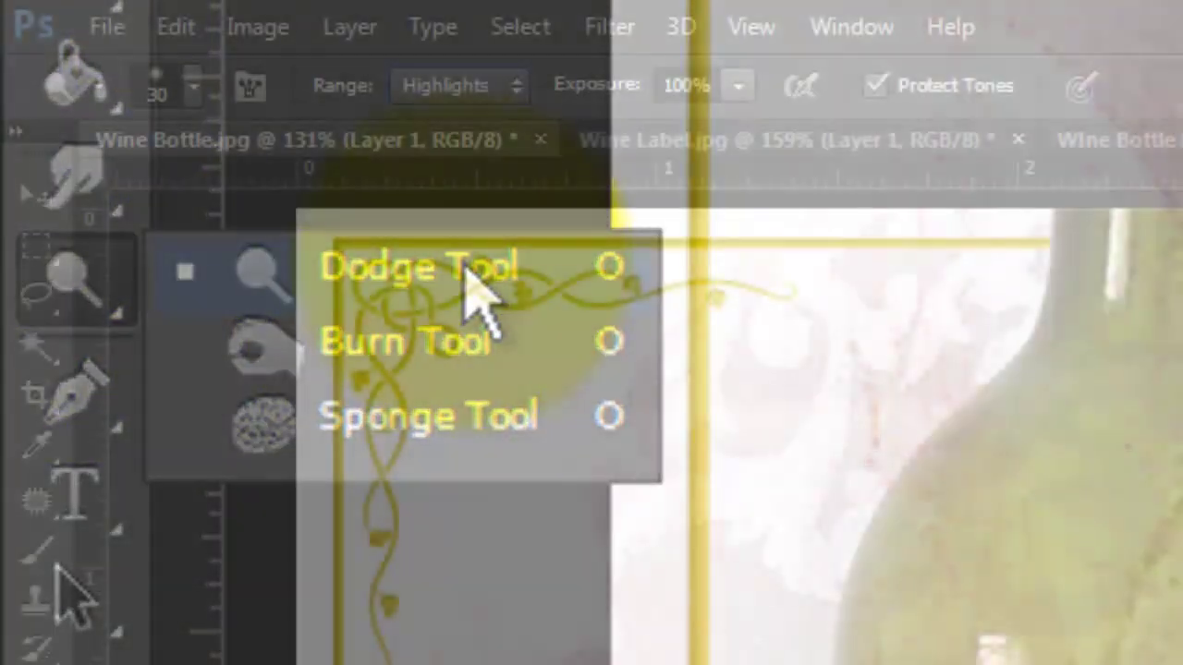
click(471, 278)
click(159, 81)
double_click(351, 163)
text(50)
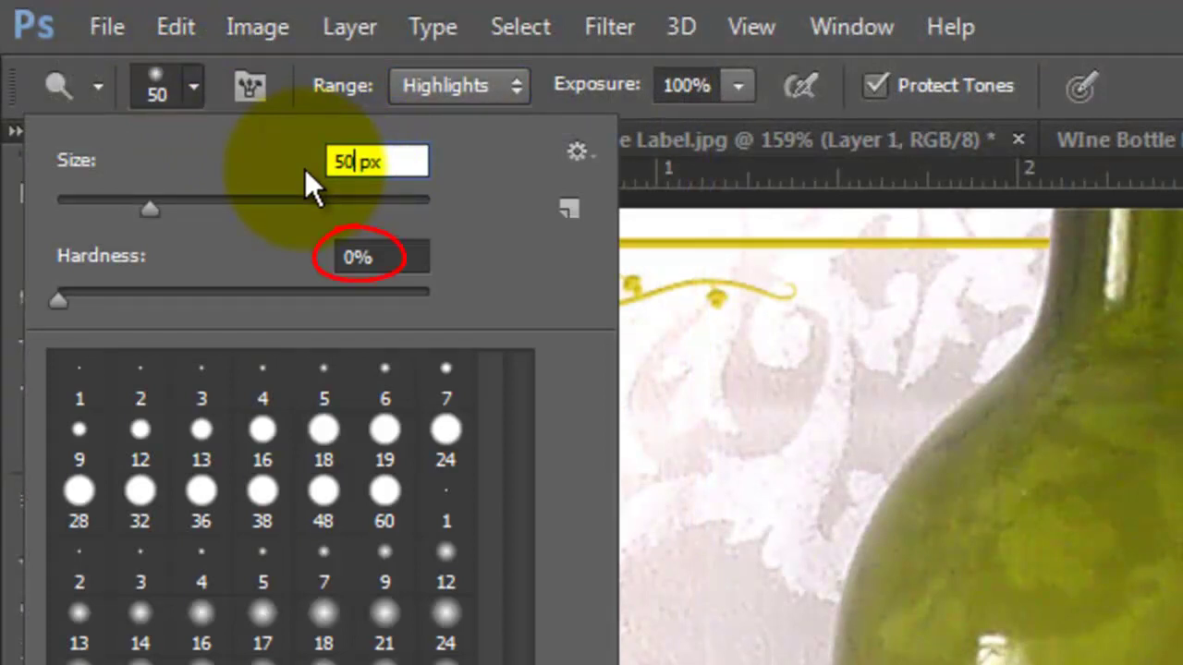
click(513, 84)
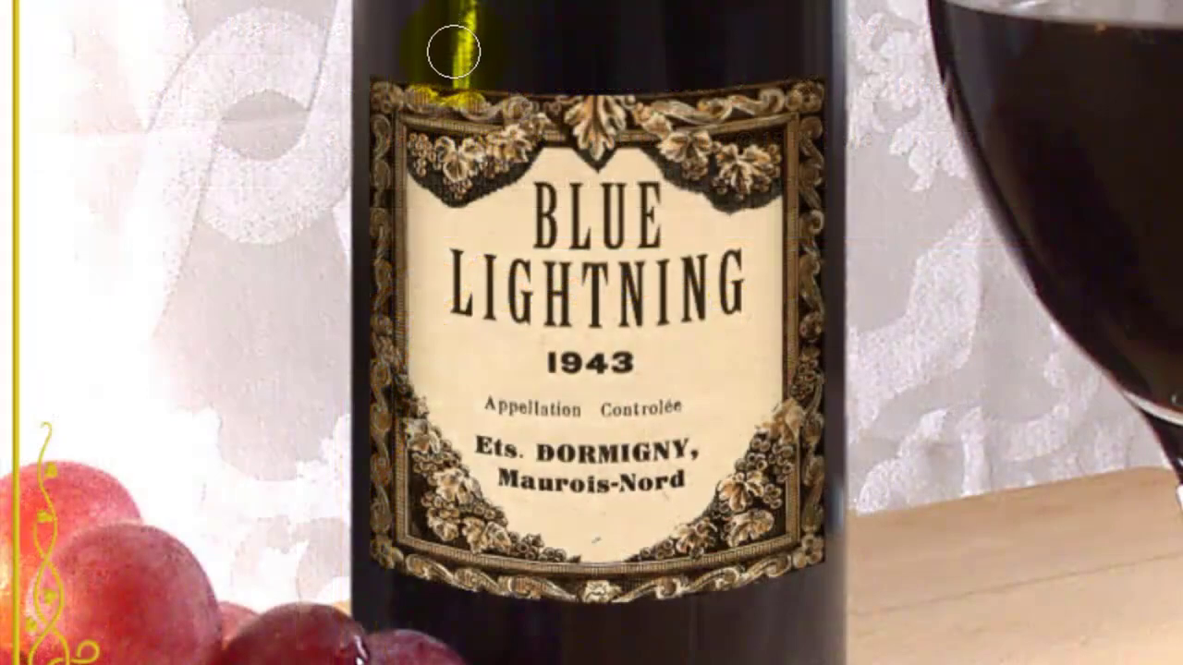
- Lighten highlights down the bottle's left side, then the label's left side with a larger brush
mouse_move(454, 52)
mouse_down()
mouse_move(457, 424)
mouse_move(441, 629)
mouse_move(626, 340)
mouse_move(693, 108)
mouse_move(734, 74)
mouse_move(711, 335)
mouse_move(739, 644)
mouse_up()
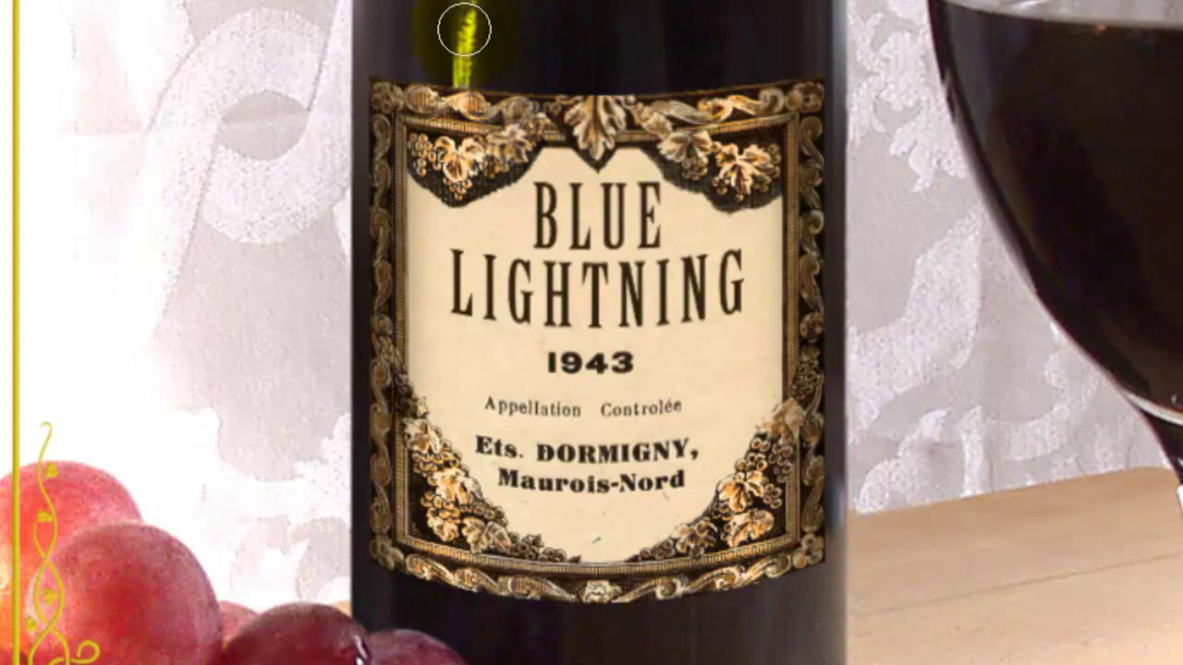
key(bracketright)
key(bracketright)
key(bracketright)
key(bracketright)
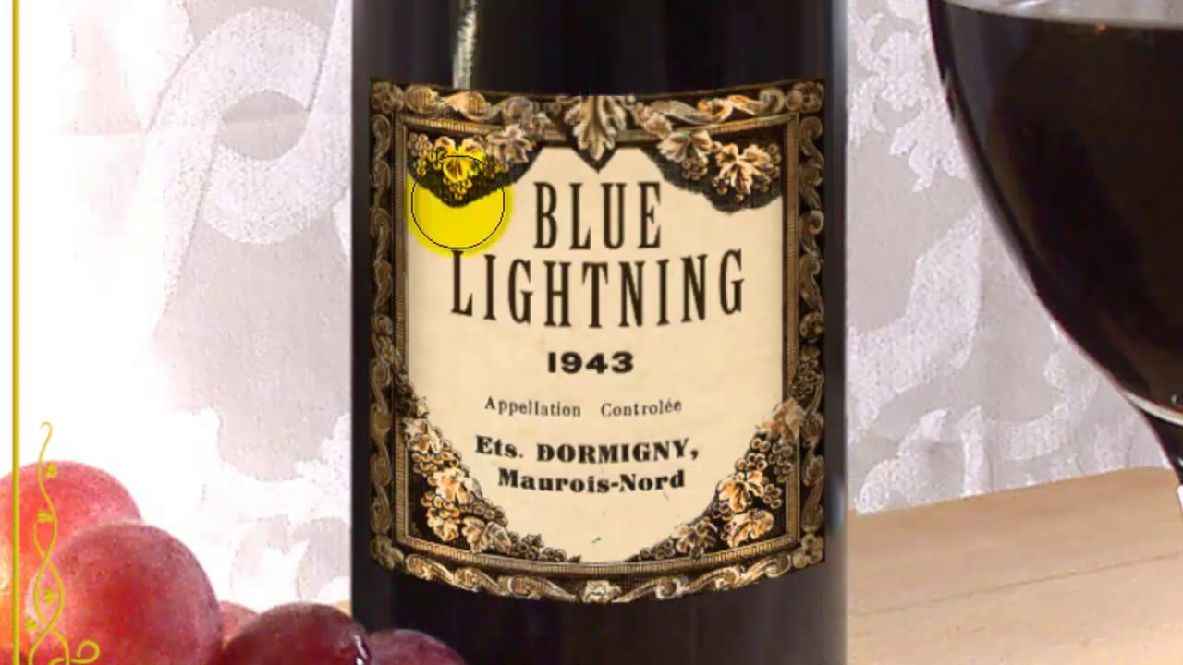
drag(454, 212, 450, 286)
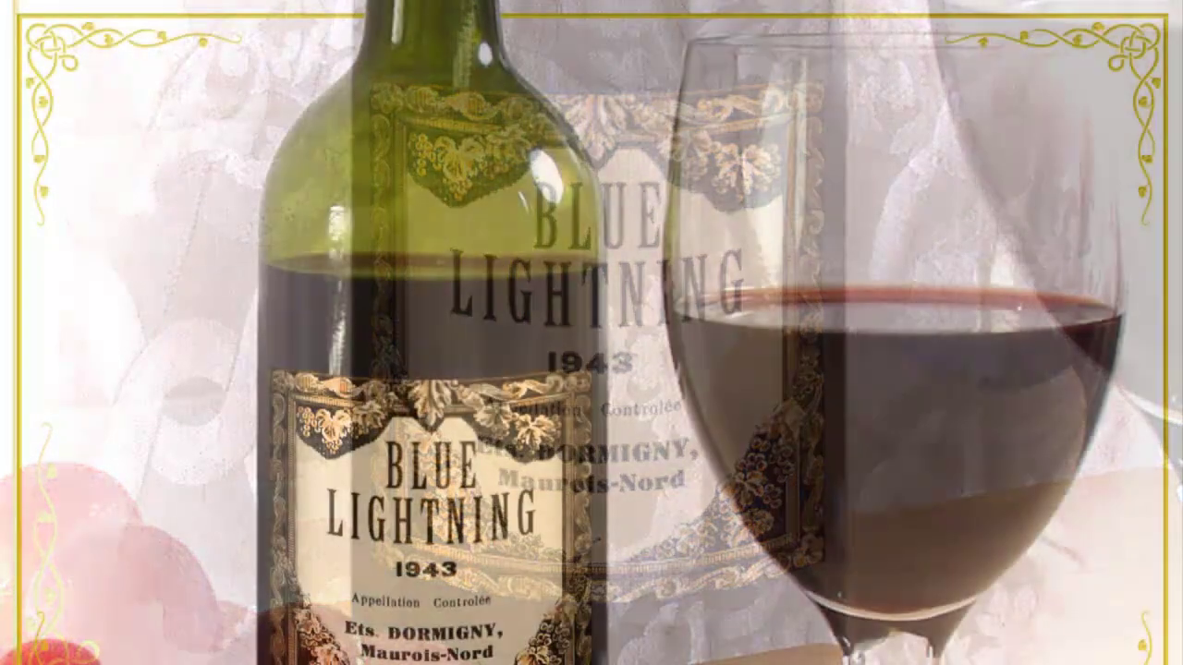